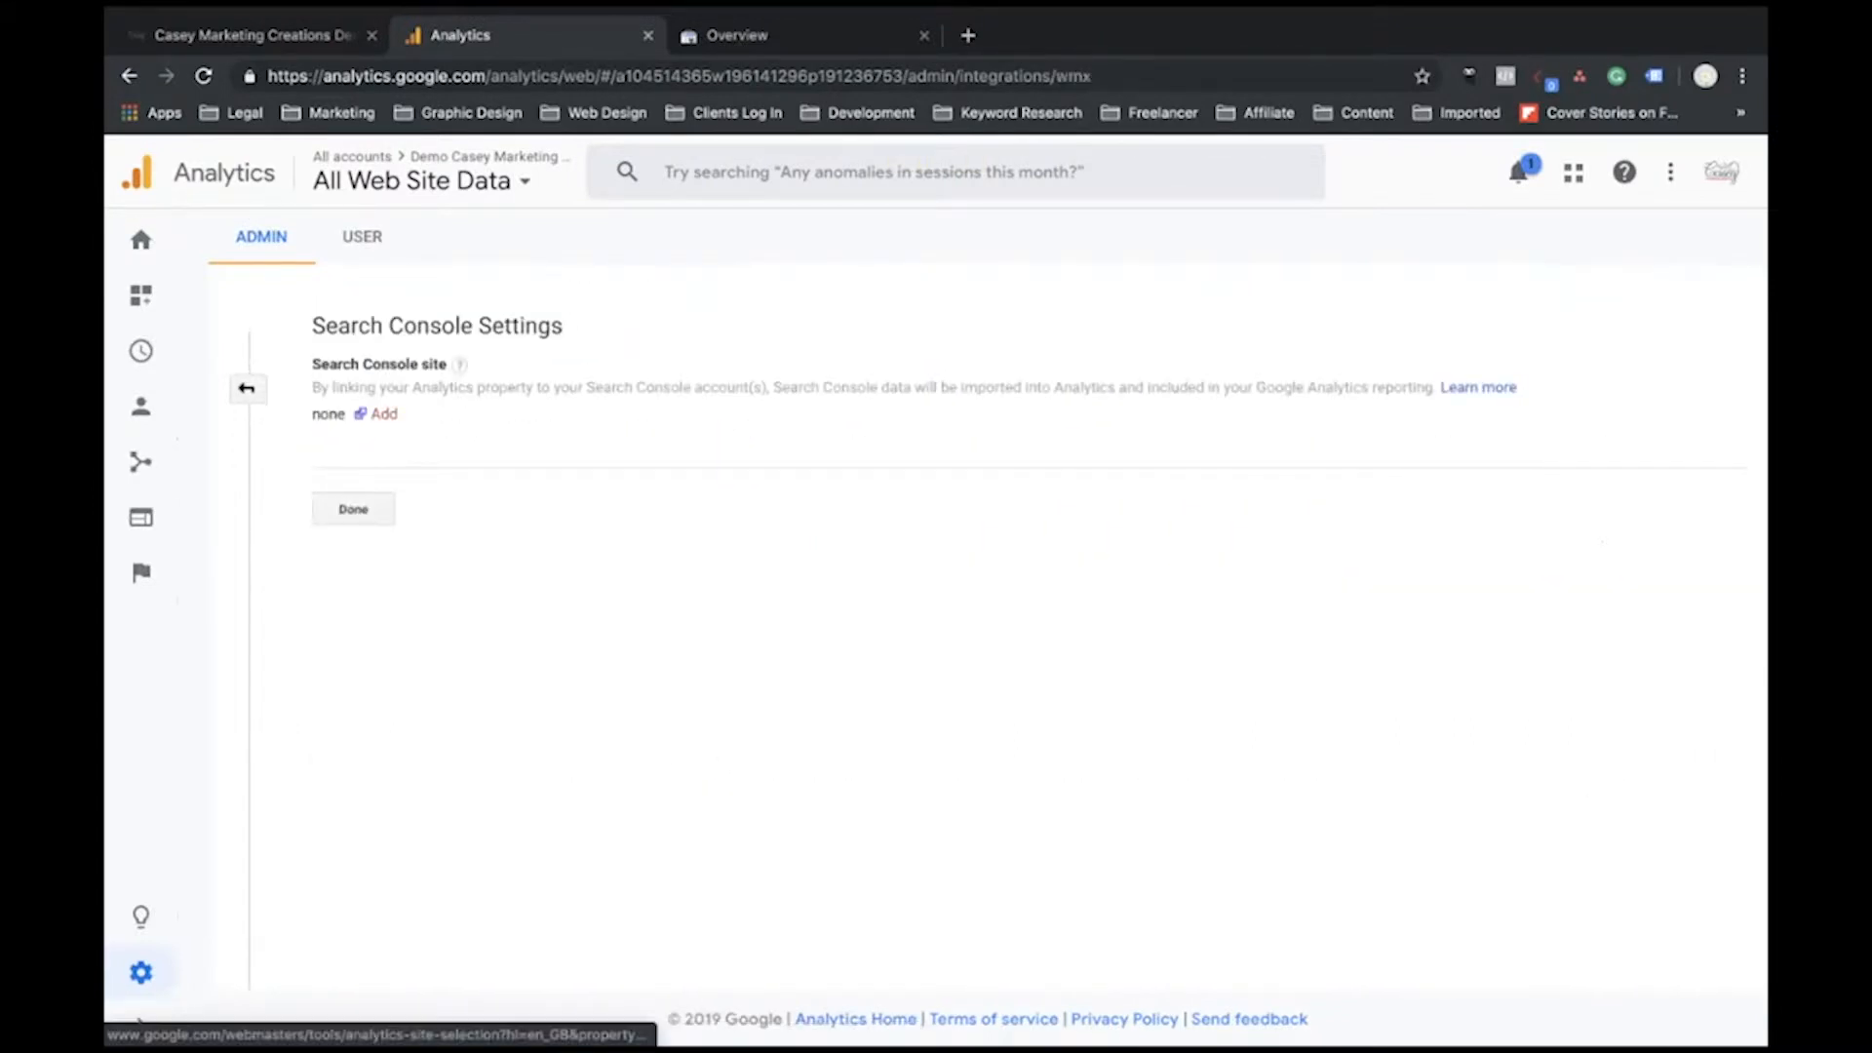
pyautogui.click(384, 413)
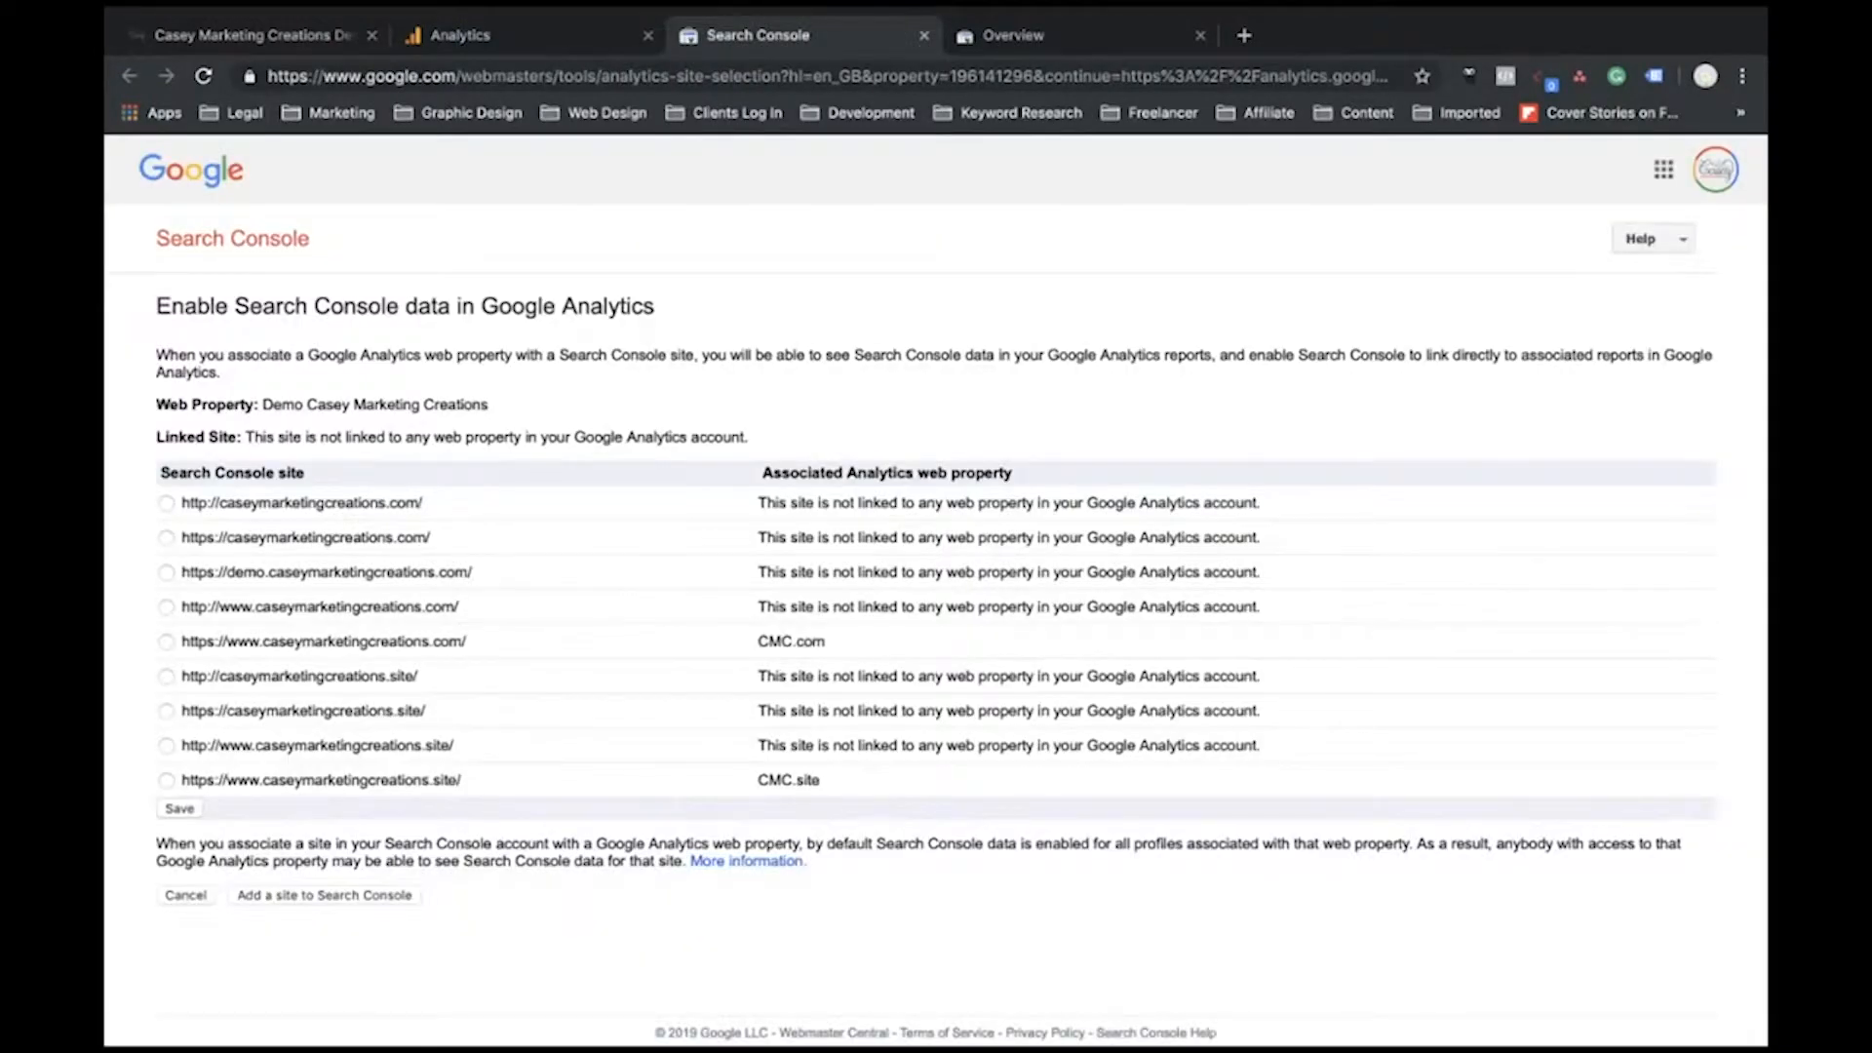
pyautogui.click(167, 572)
pyautogui.click(180, 808)
pyautogui.click(576, 633)
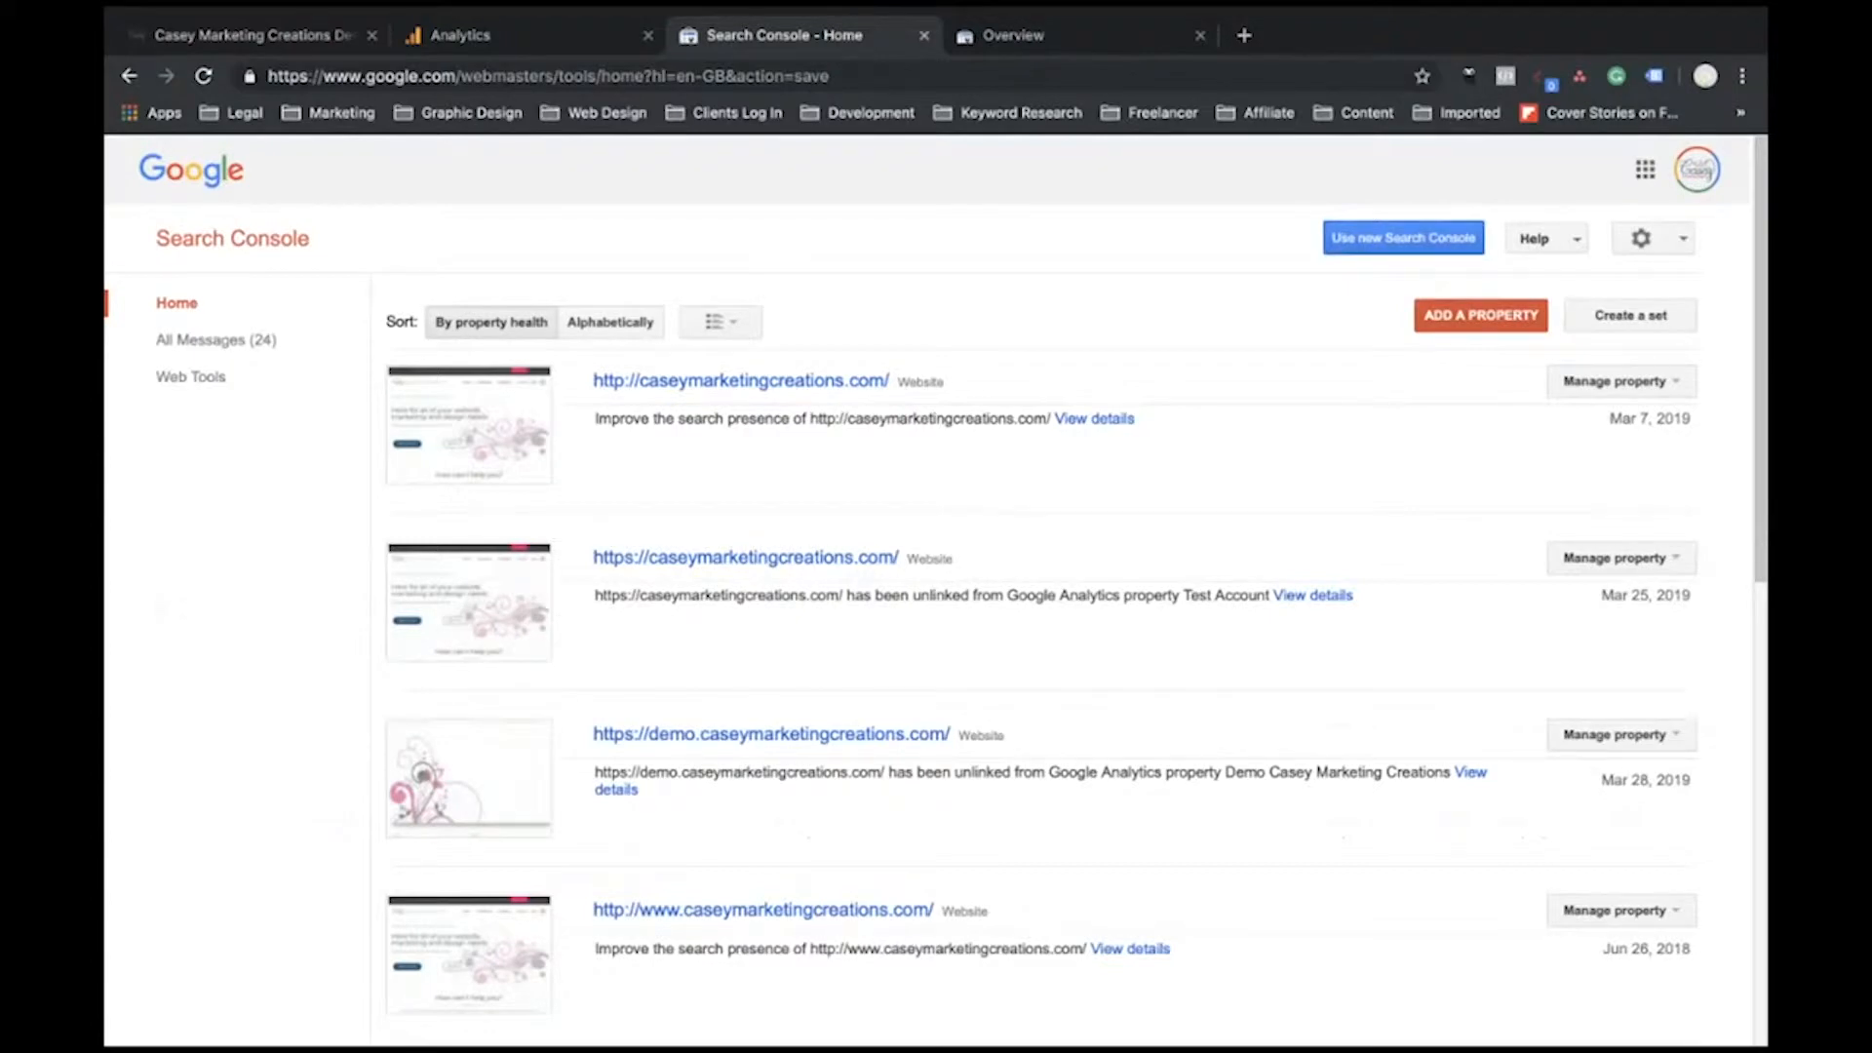
# Step: Switch to the new Search Console and submit example.com as a new Domain property
pyautogui.click(1403, 238)
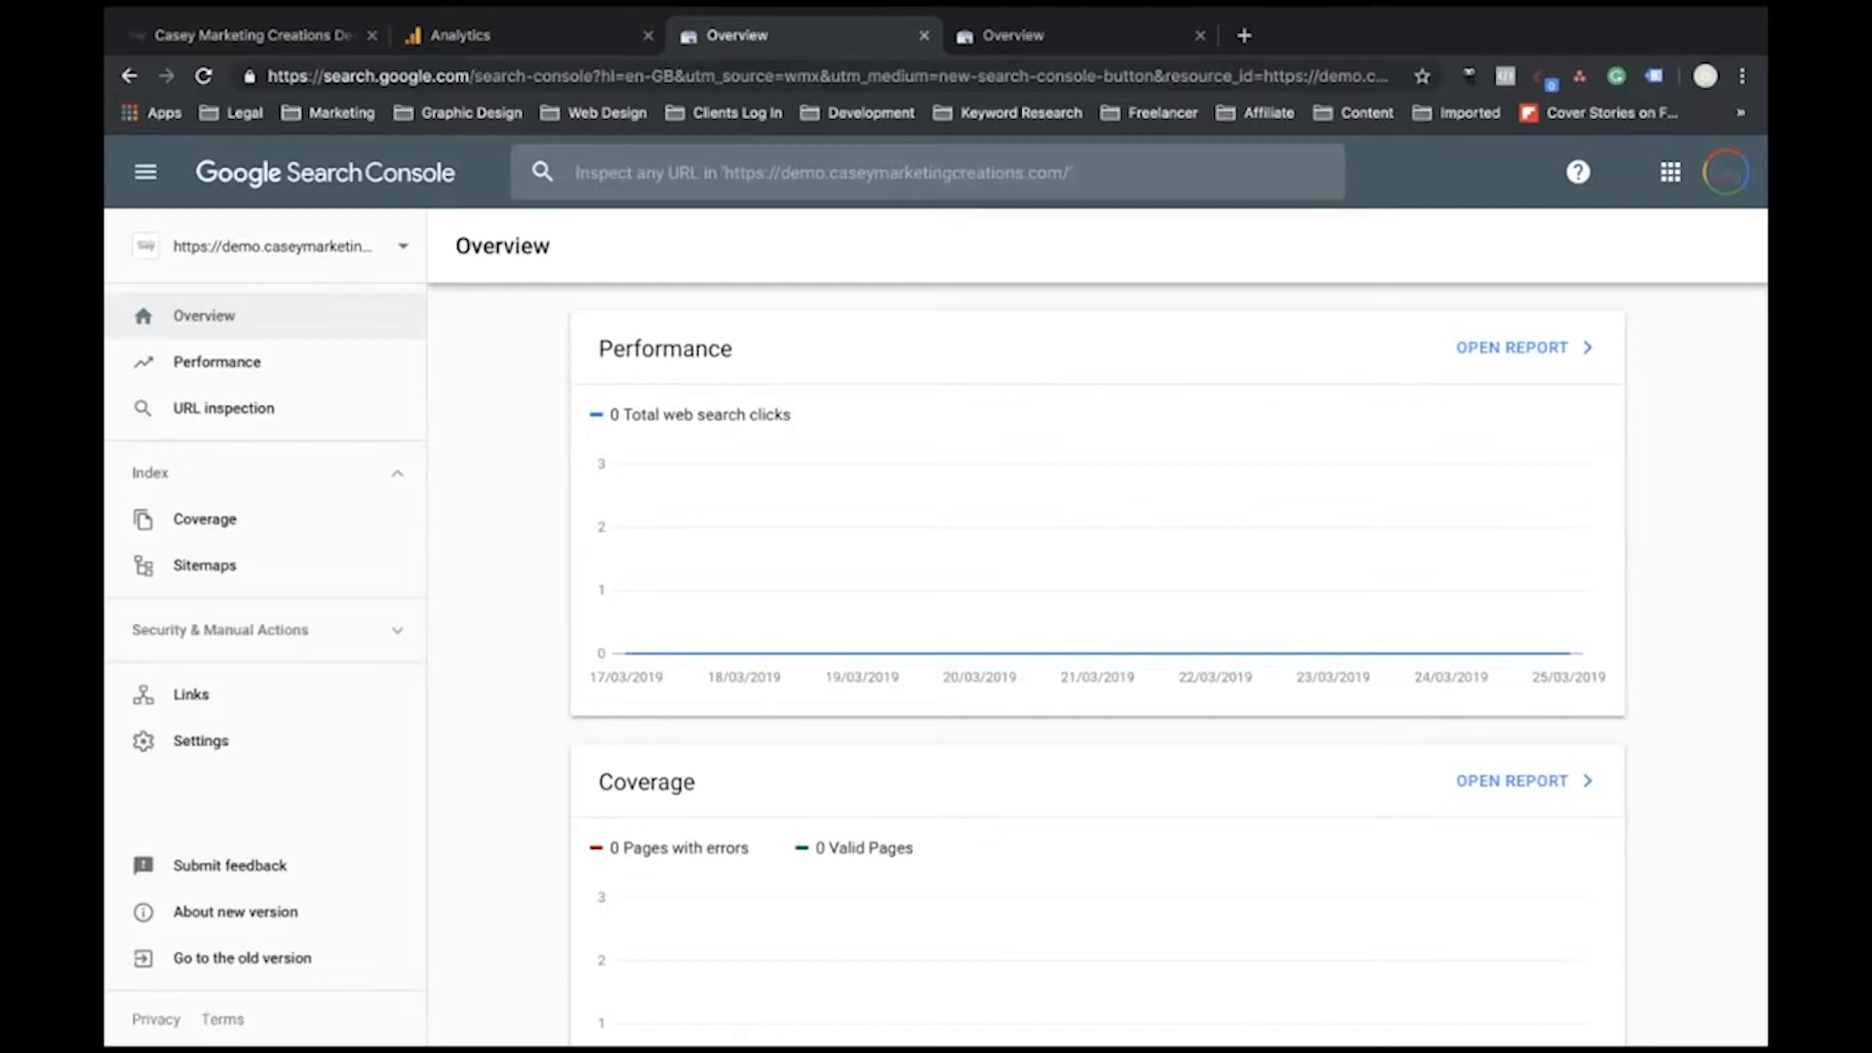
pyautogui.click(273, 246)
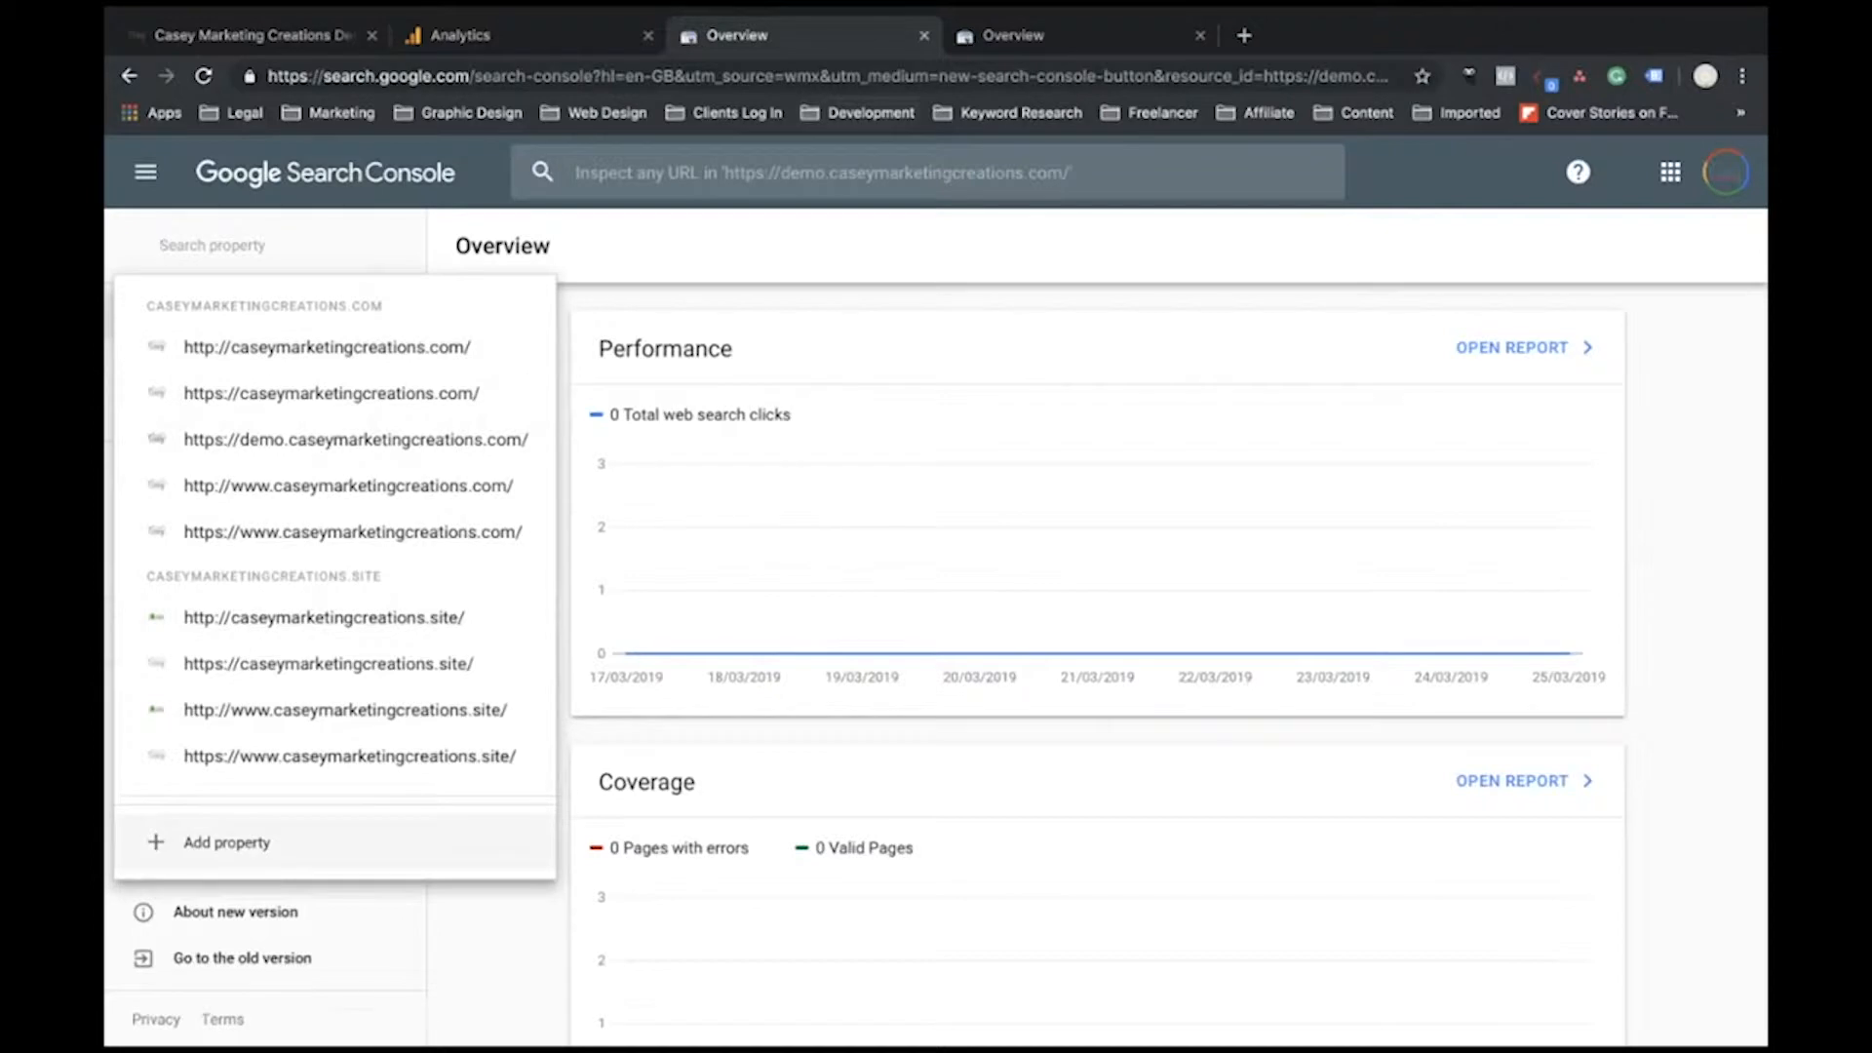
pyautogui.click(226, 841)
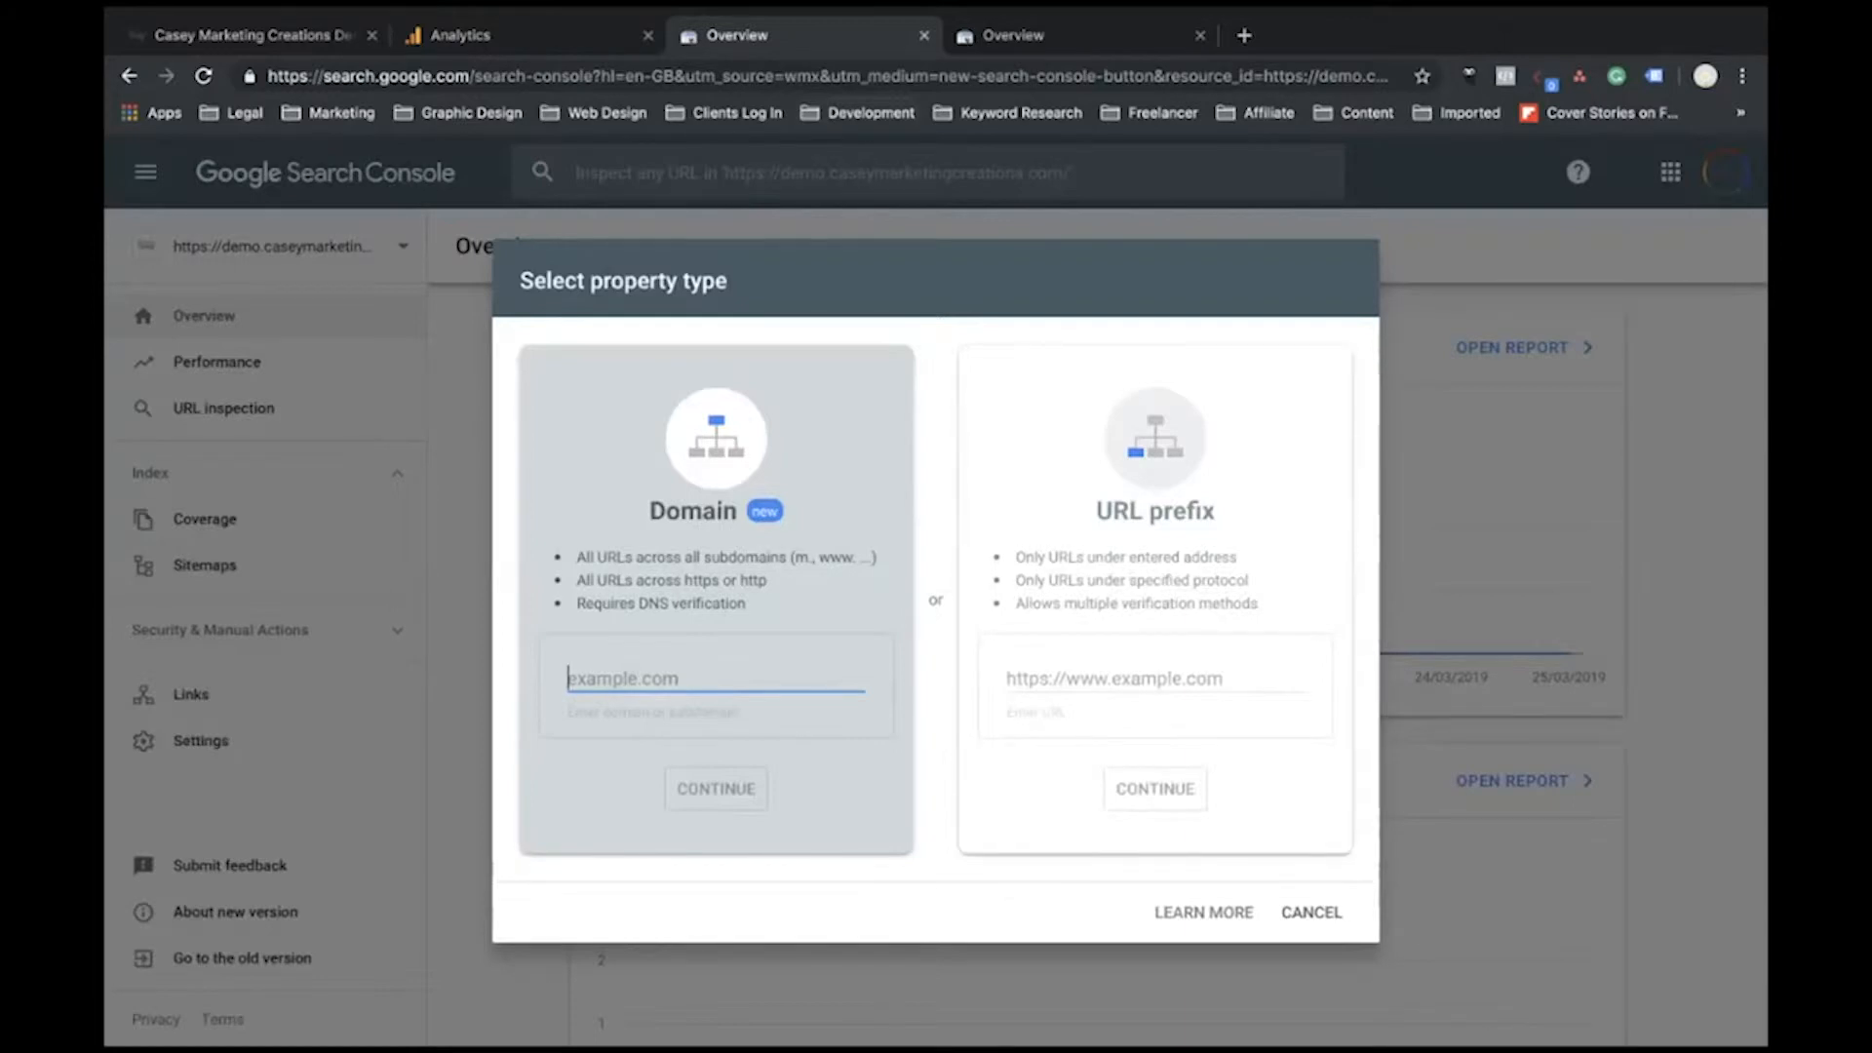
pyautogui.click(1155, 585)
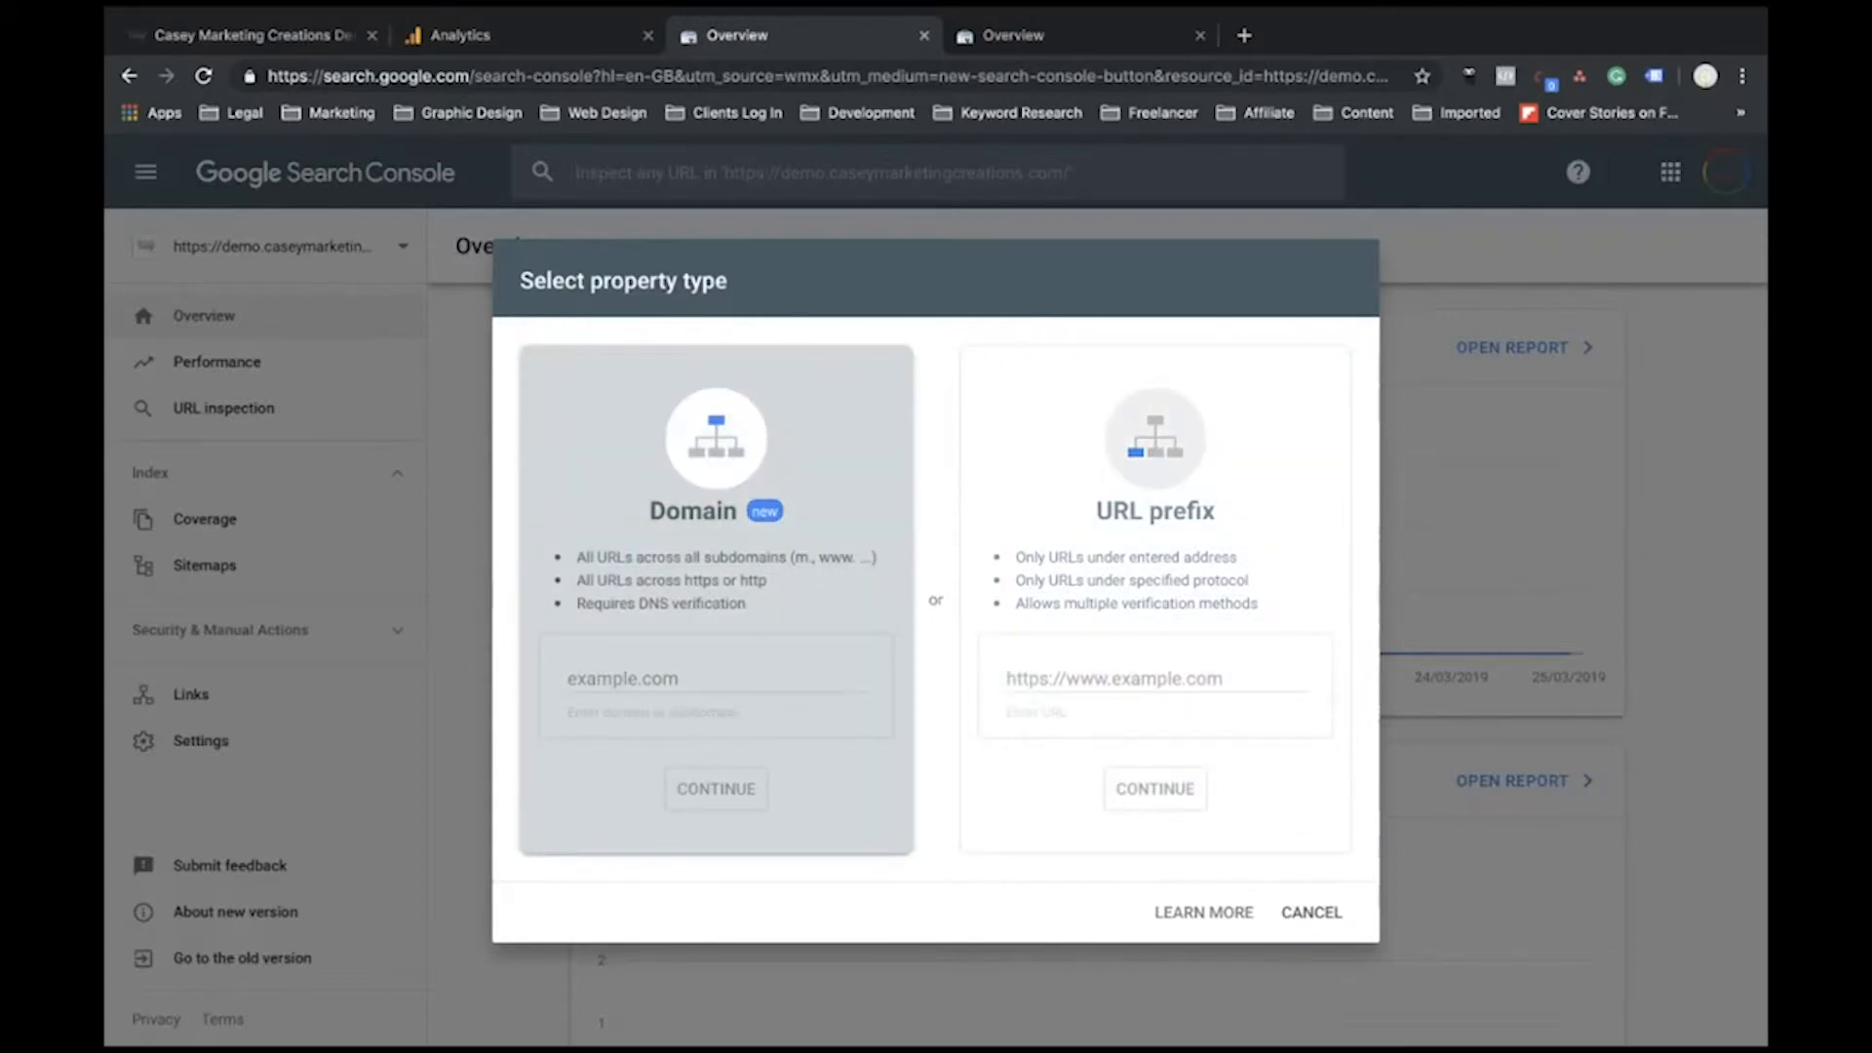
pyautogui.click(659, 678)
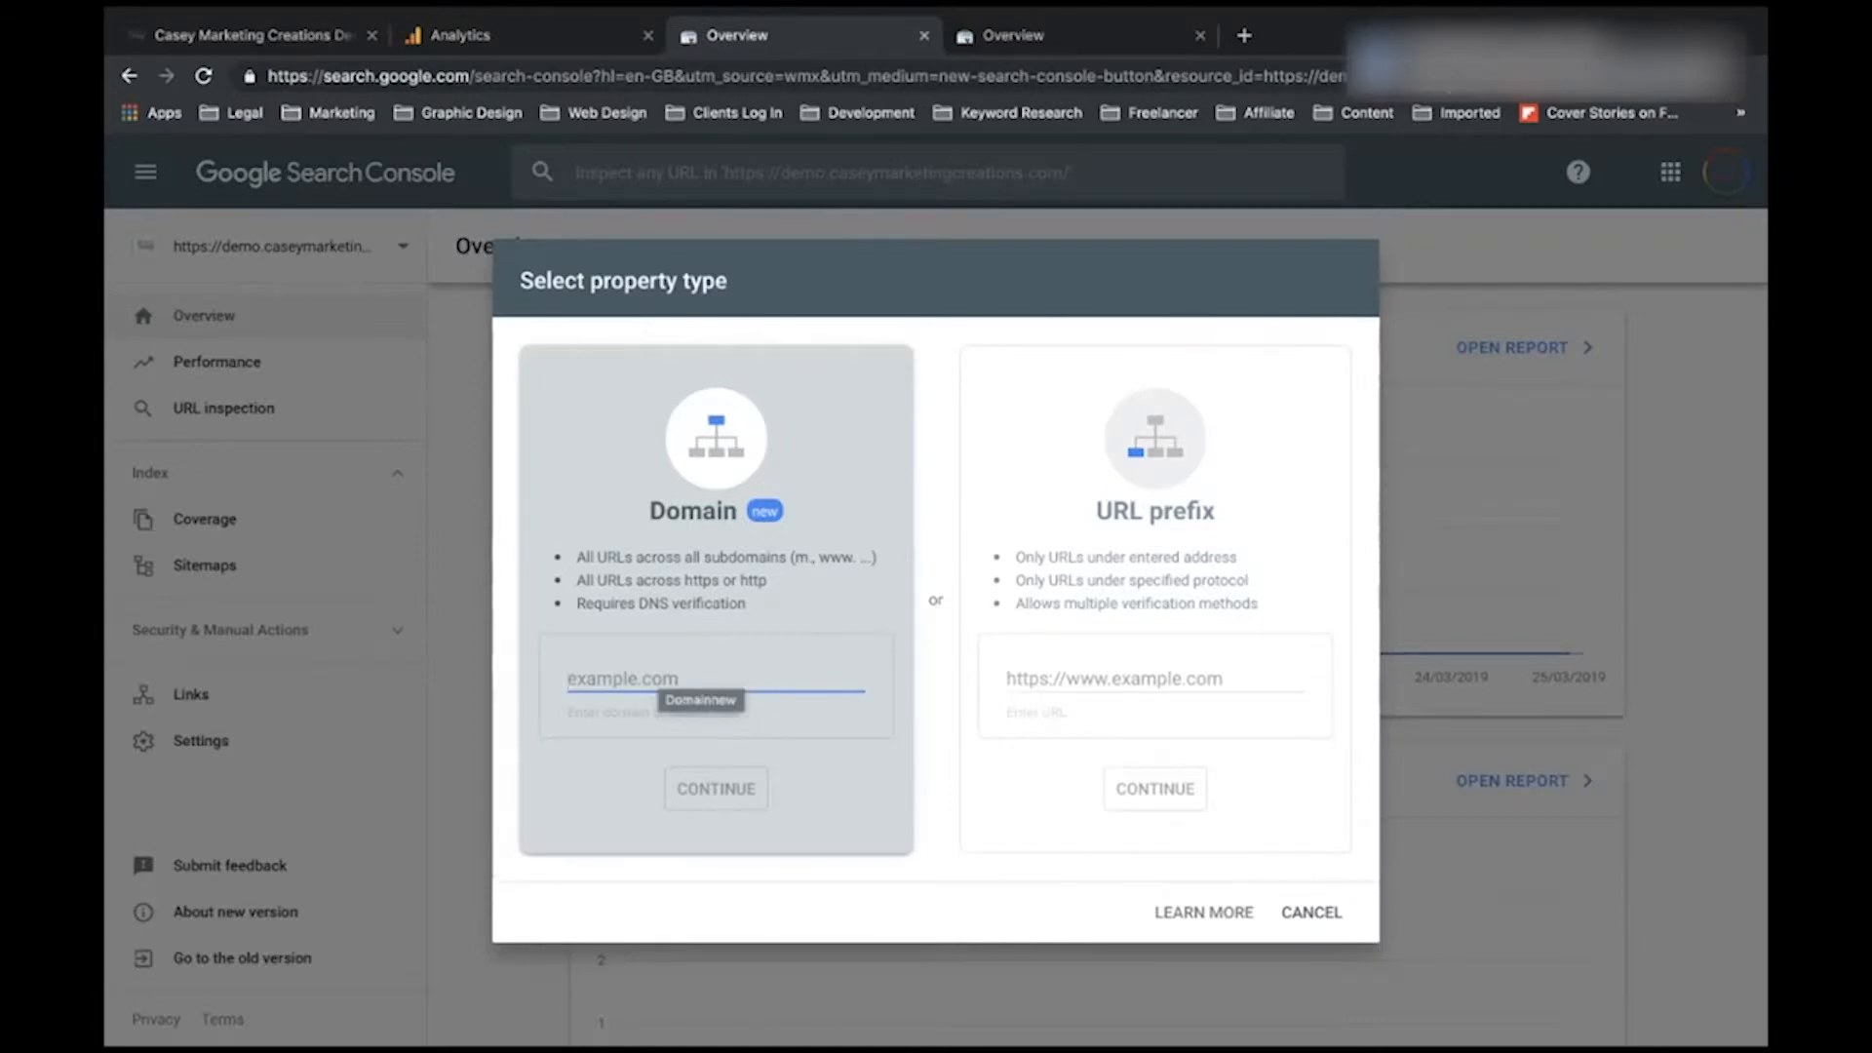
pyautogui.write('example')
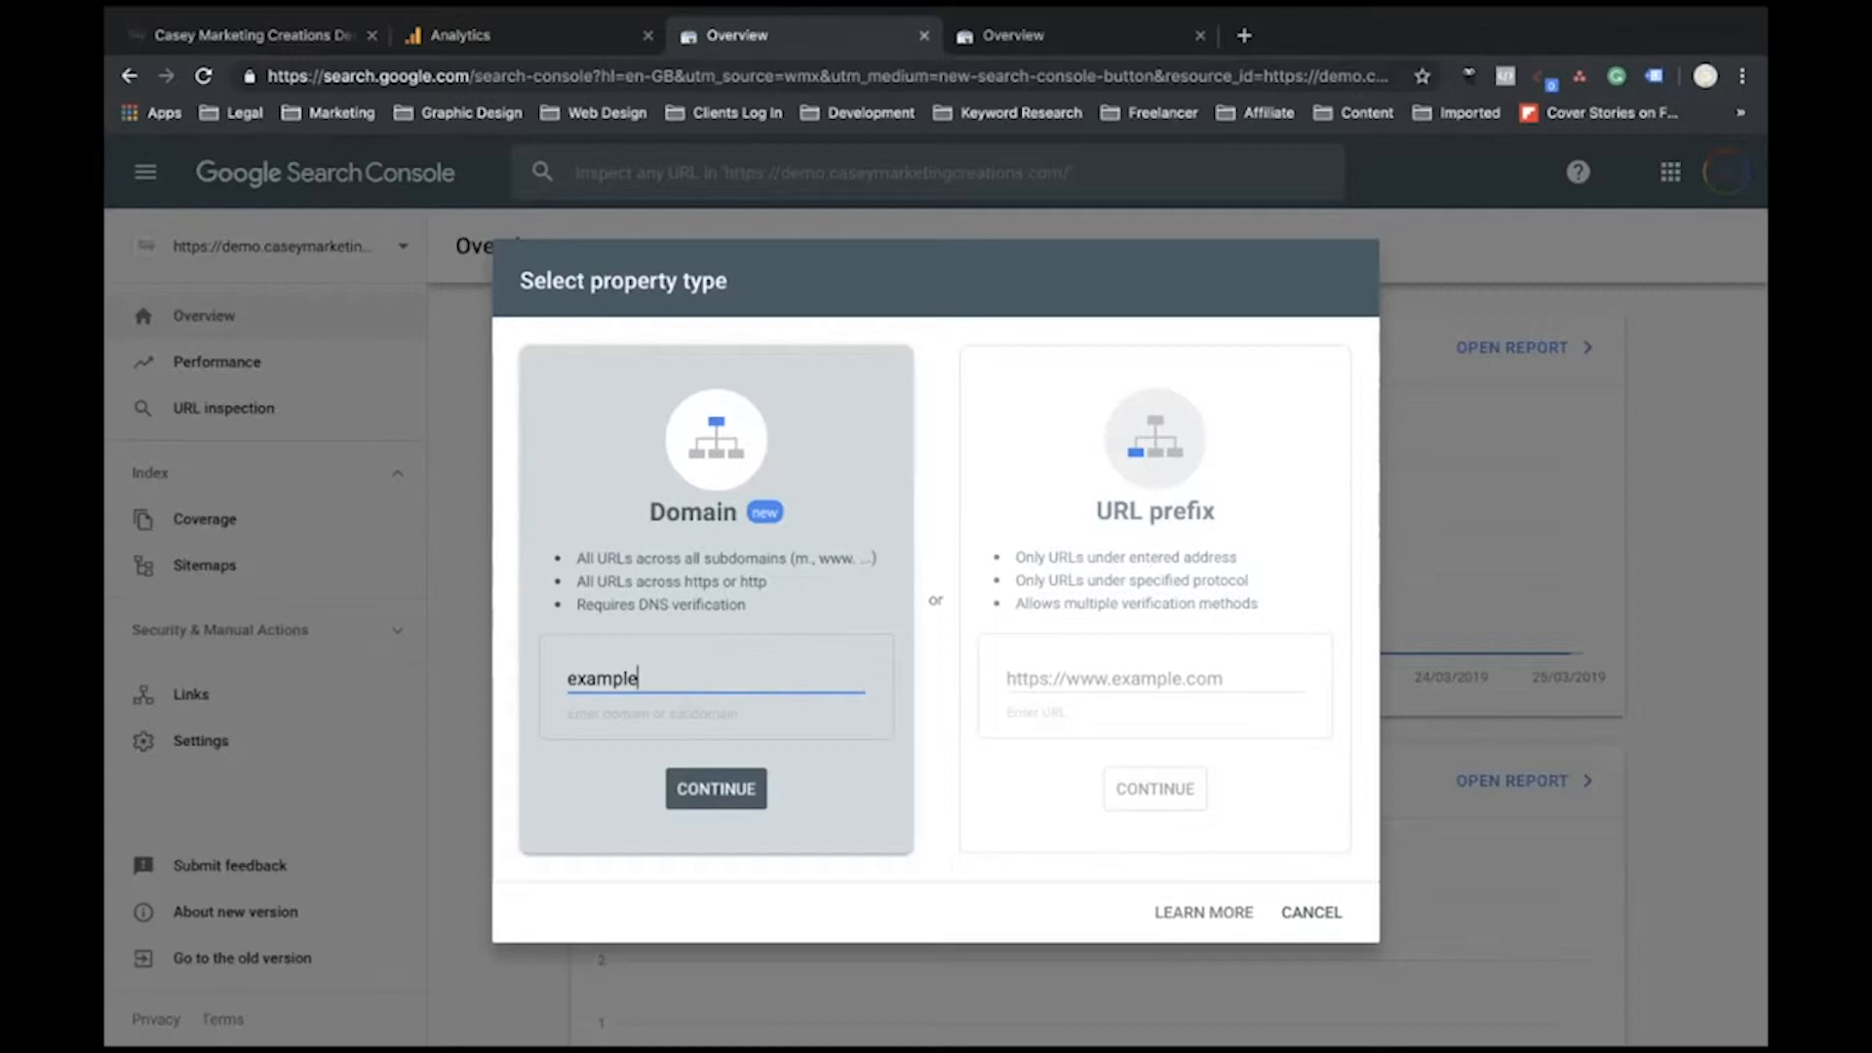
pyautogui.write('.com')
pyautogui.press('Return')
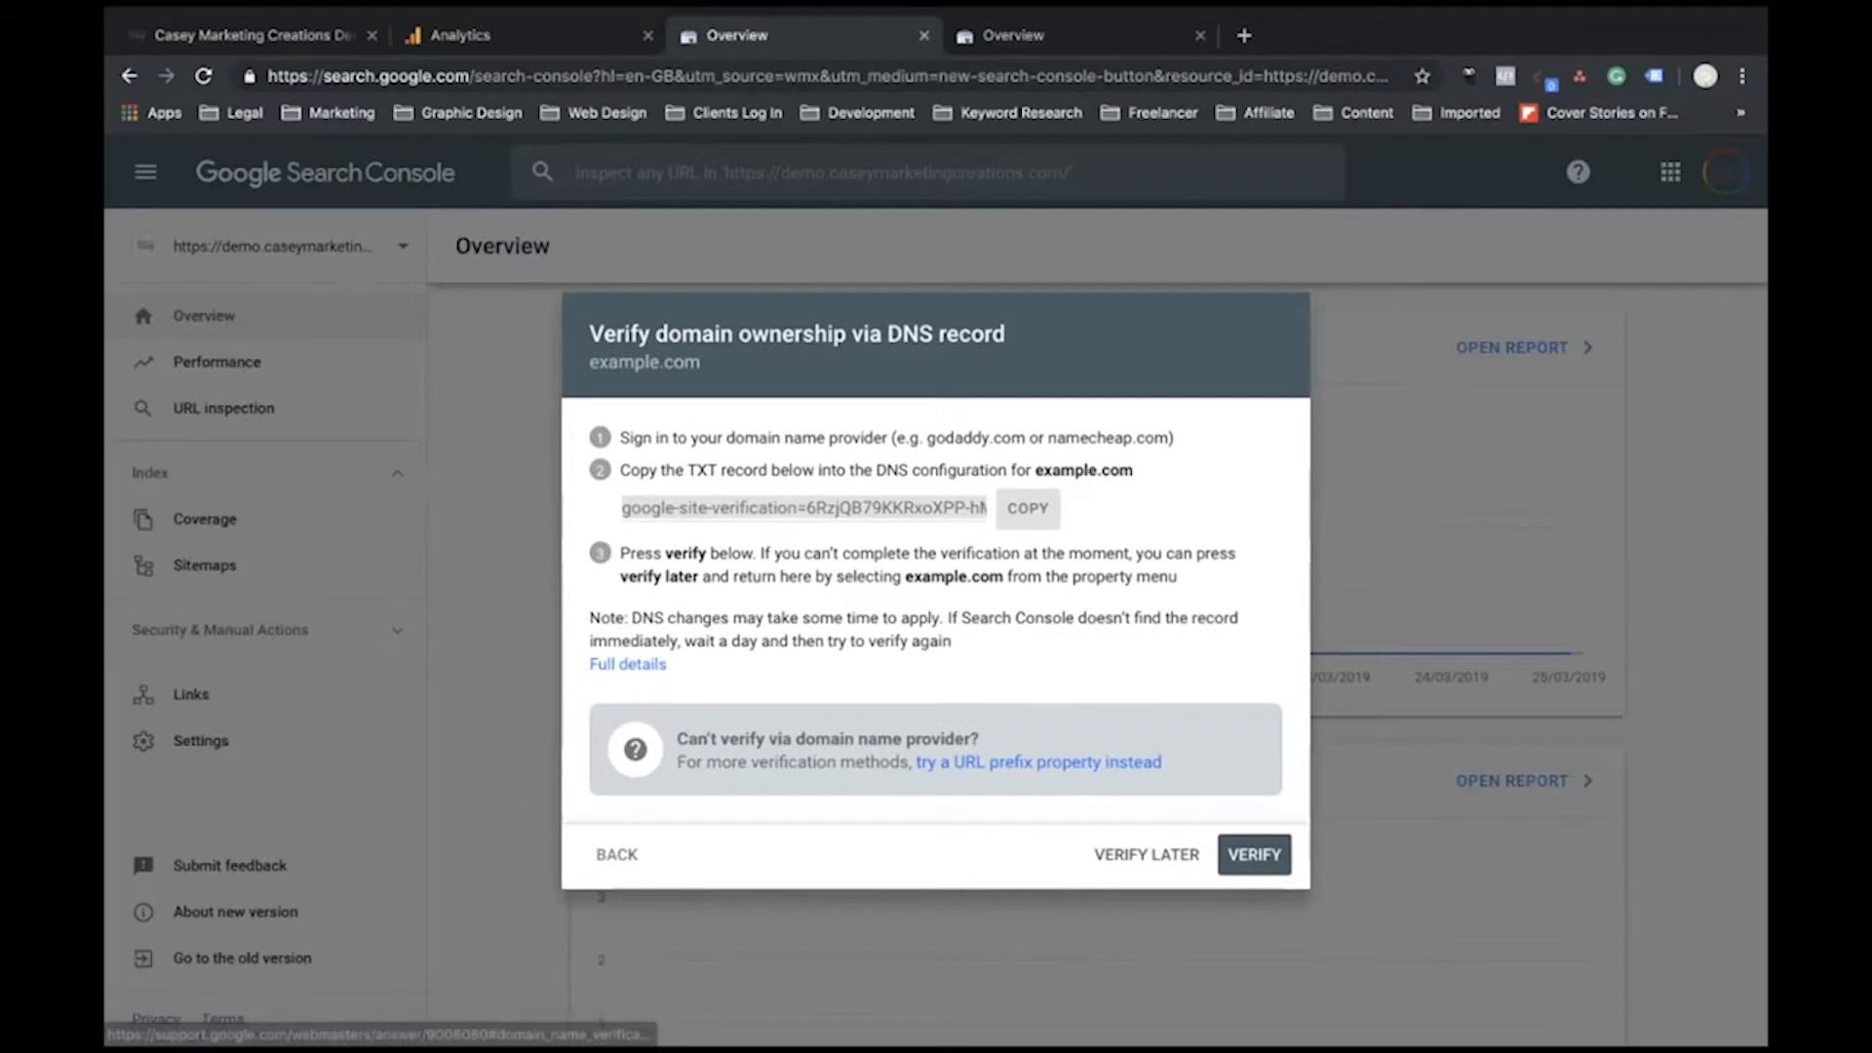
# Step: Try to verify ownership of example.com through its DNS TXT record and close the verification dialogs
pyautogui.click(804, 508)
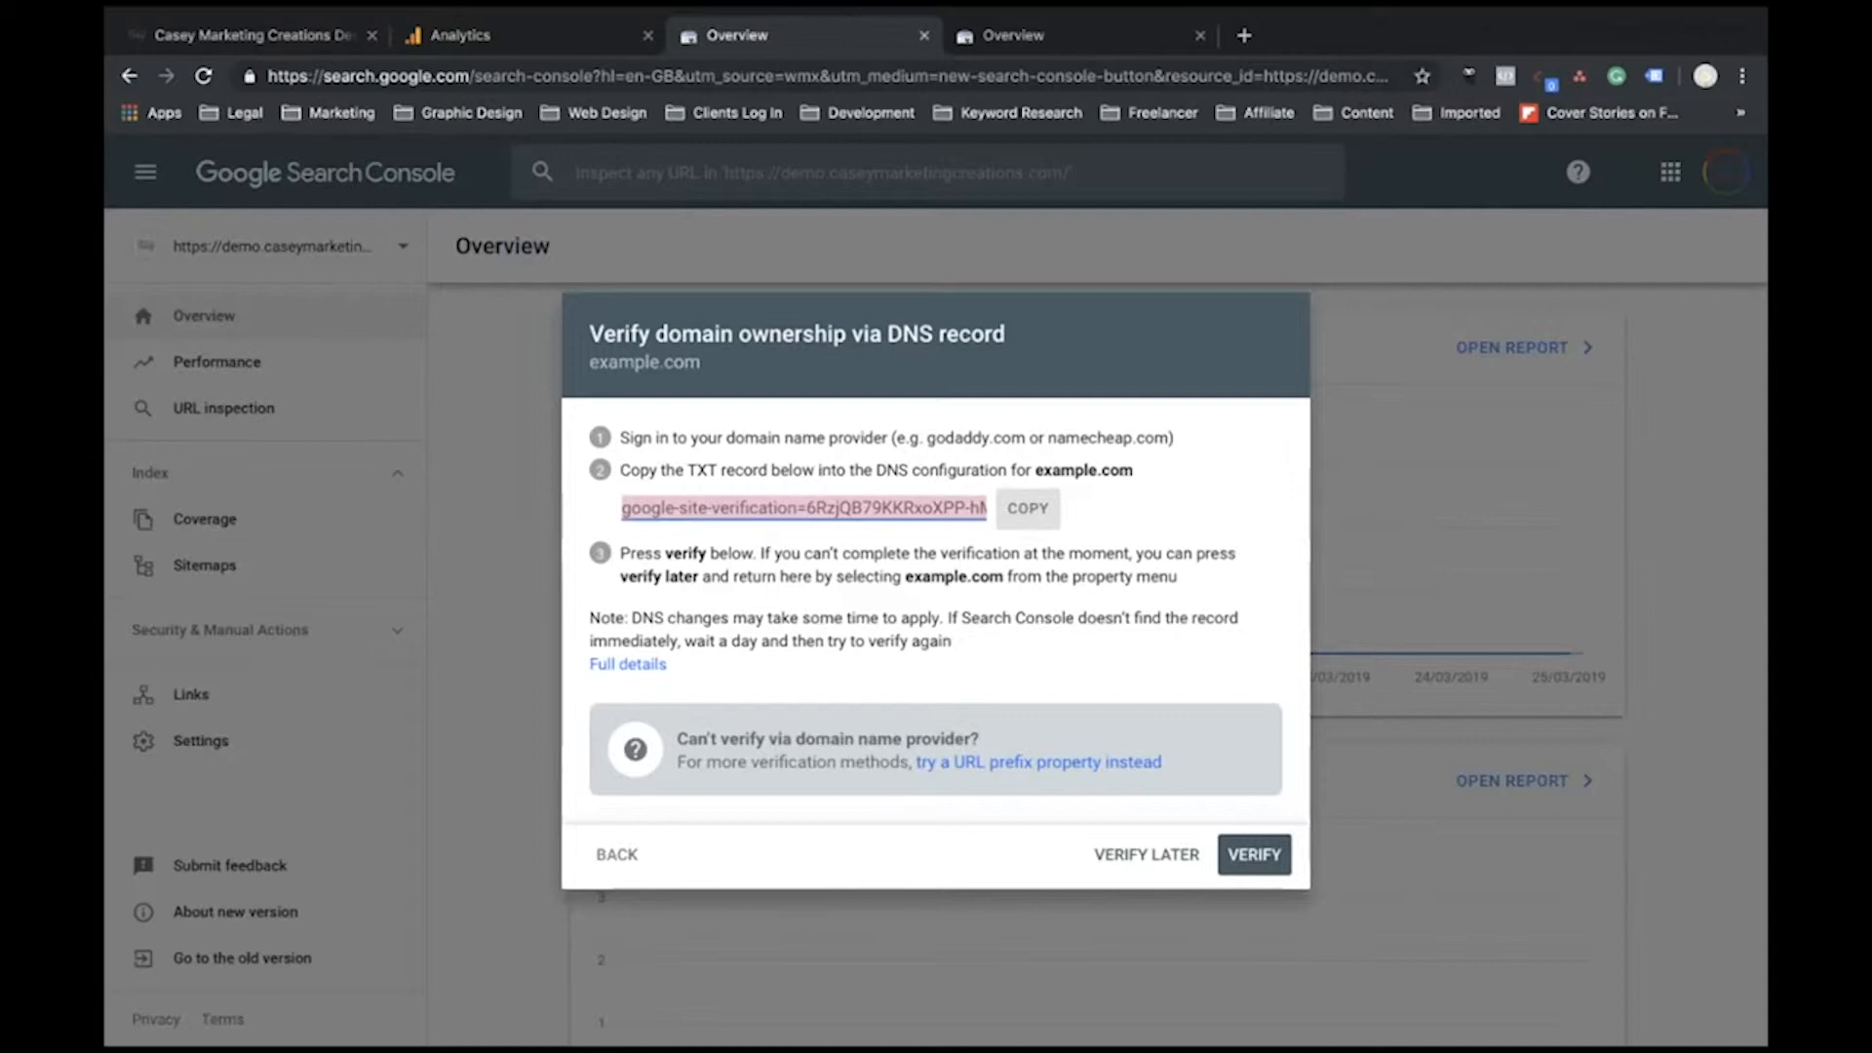
pyautogui.moveTo(888, 335); pyautogui.dragTo(945, 334)
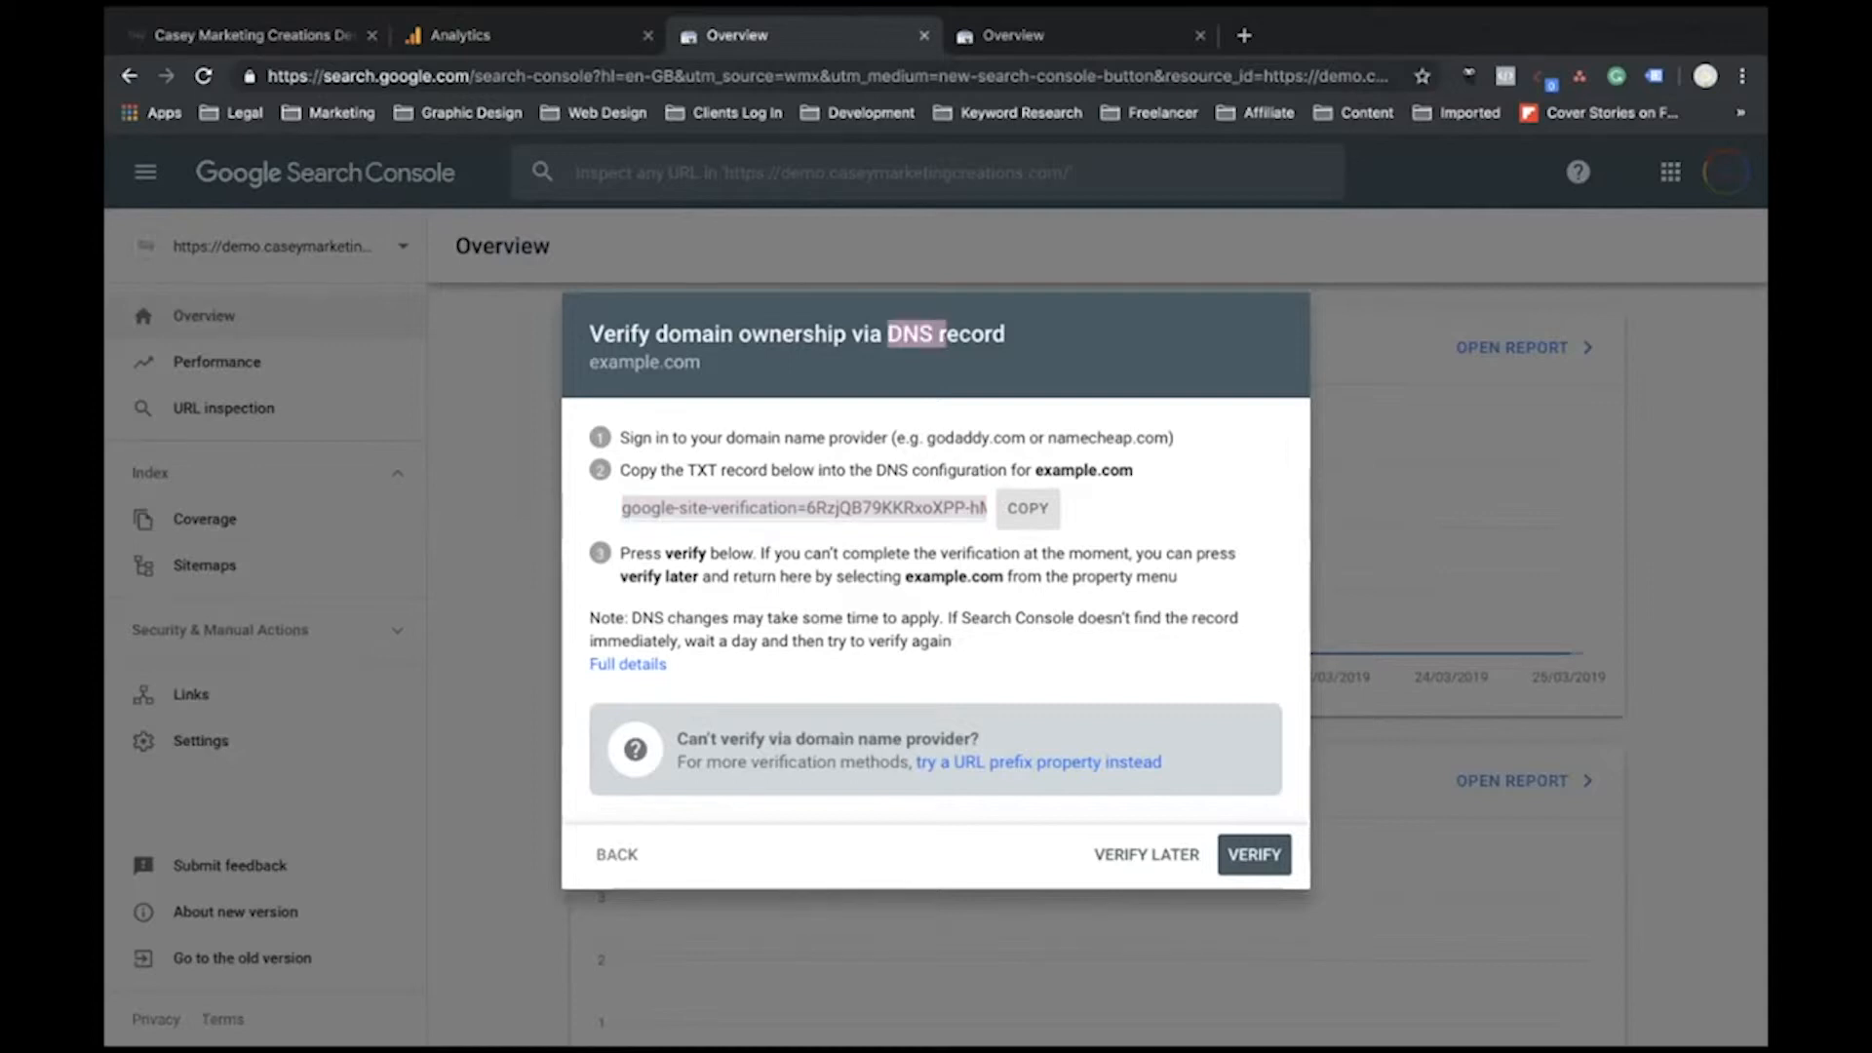
pyautogui.moveTo(590, 334); pyautogui.dragTo(953, 645)
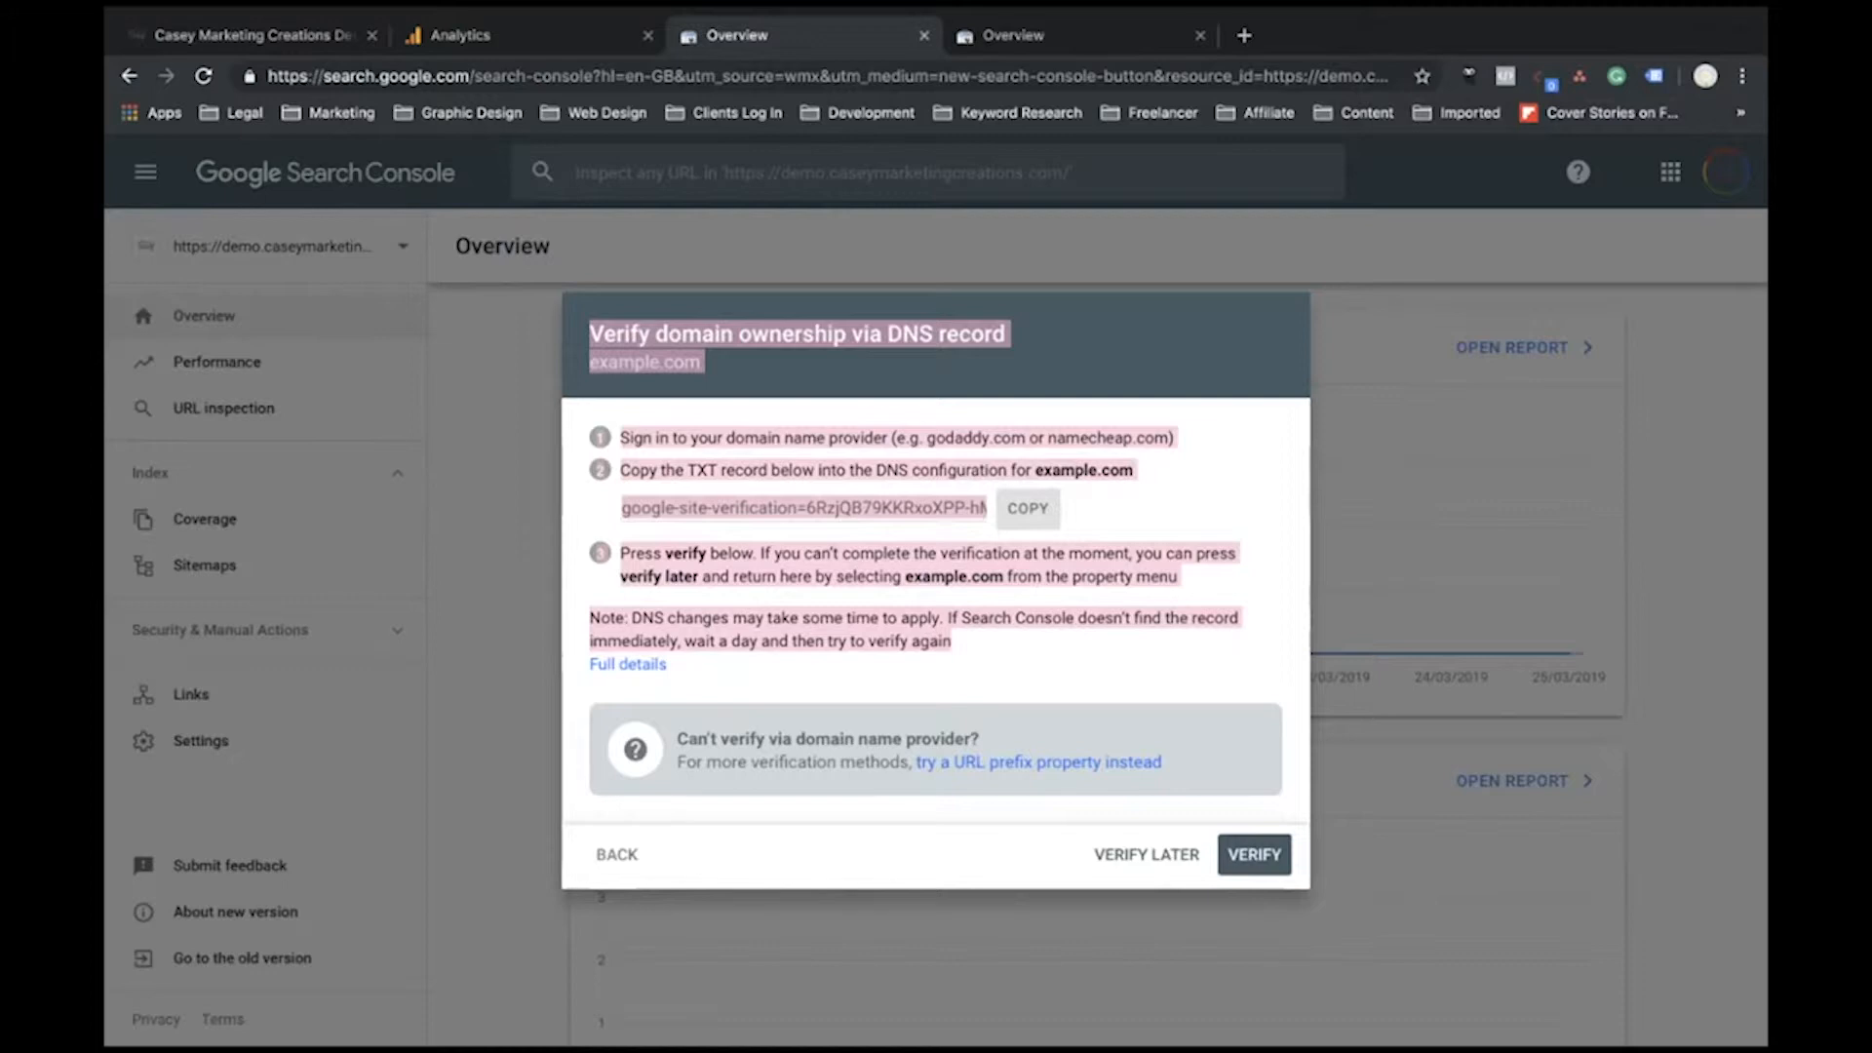
pyautogui.press('Return')
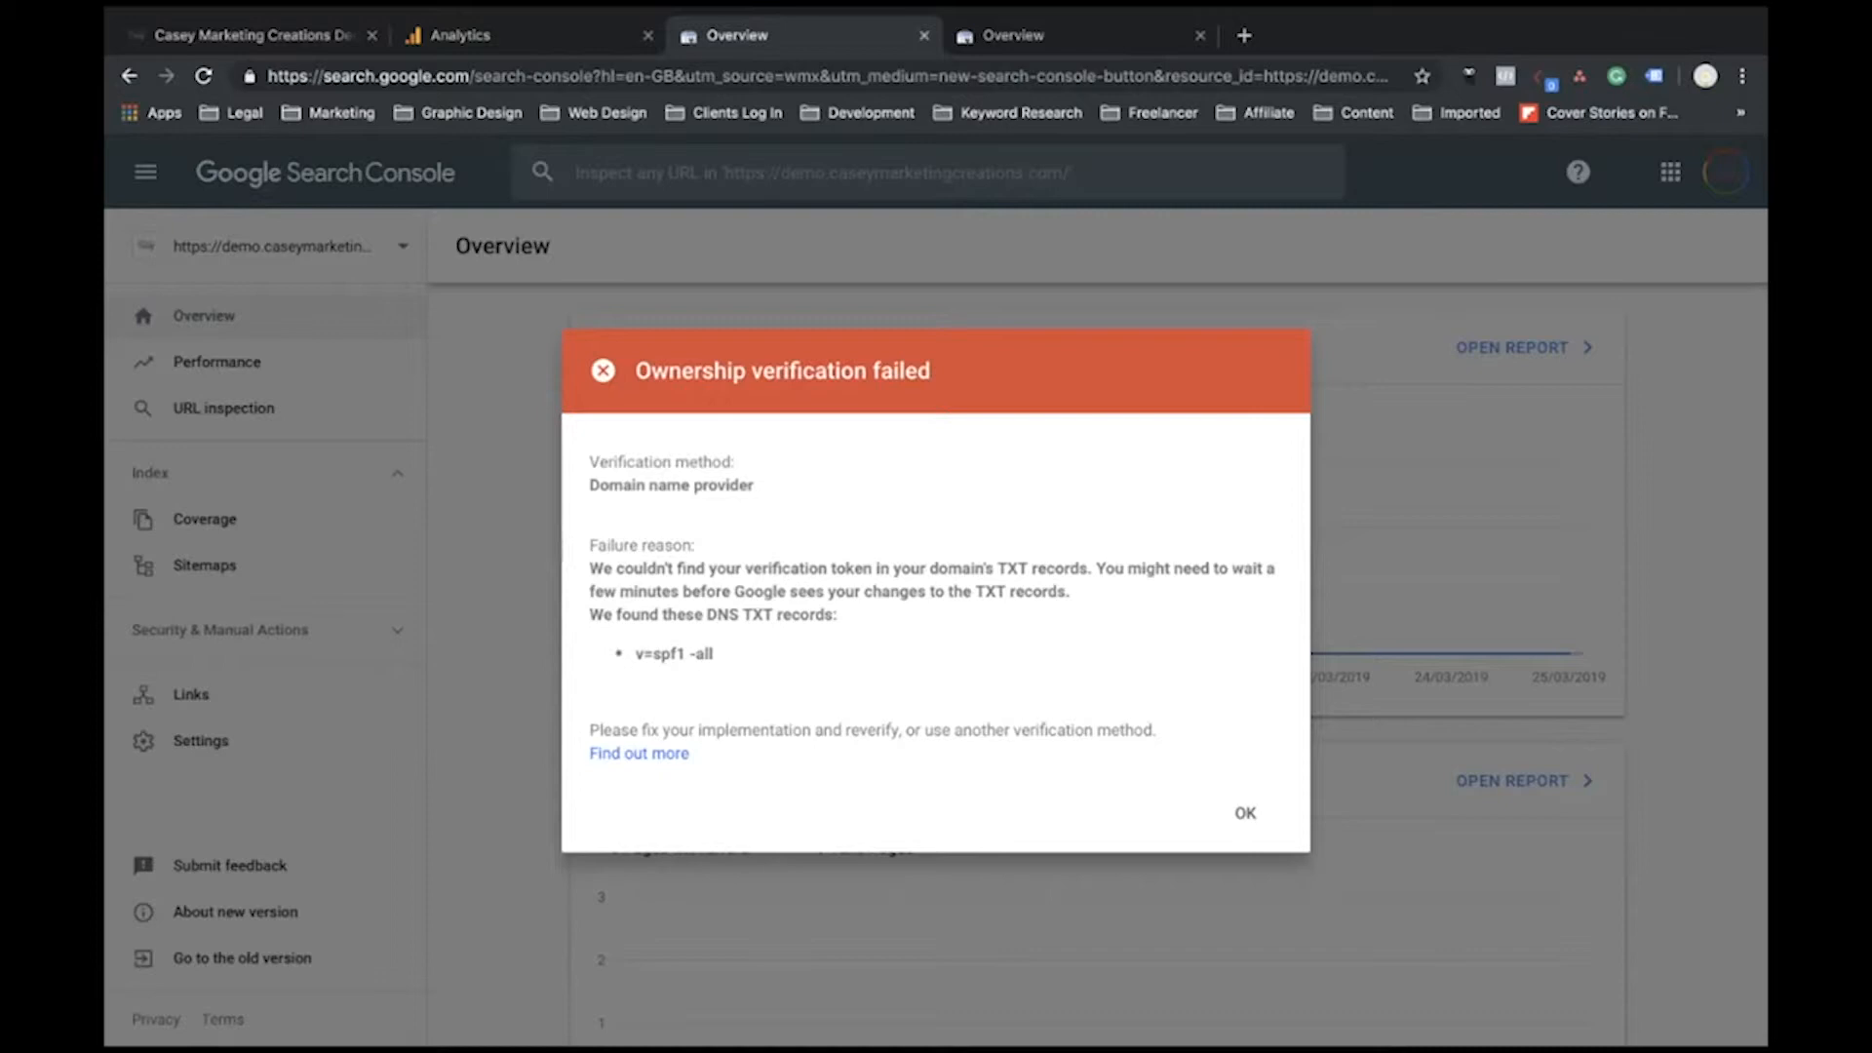
pyautogui.press('Return')
pyautogui.hotkey('shift', 'Tab')
pyautogui.press('Return')
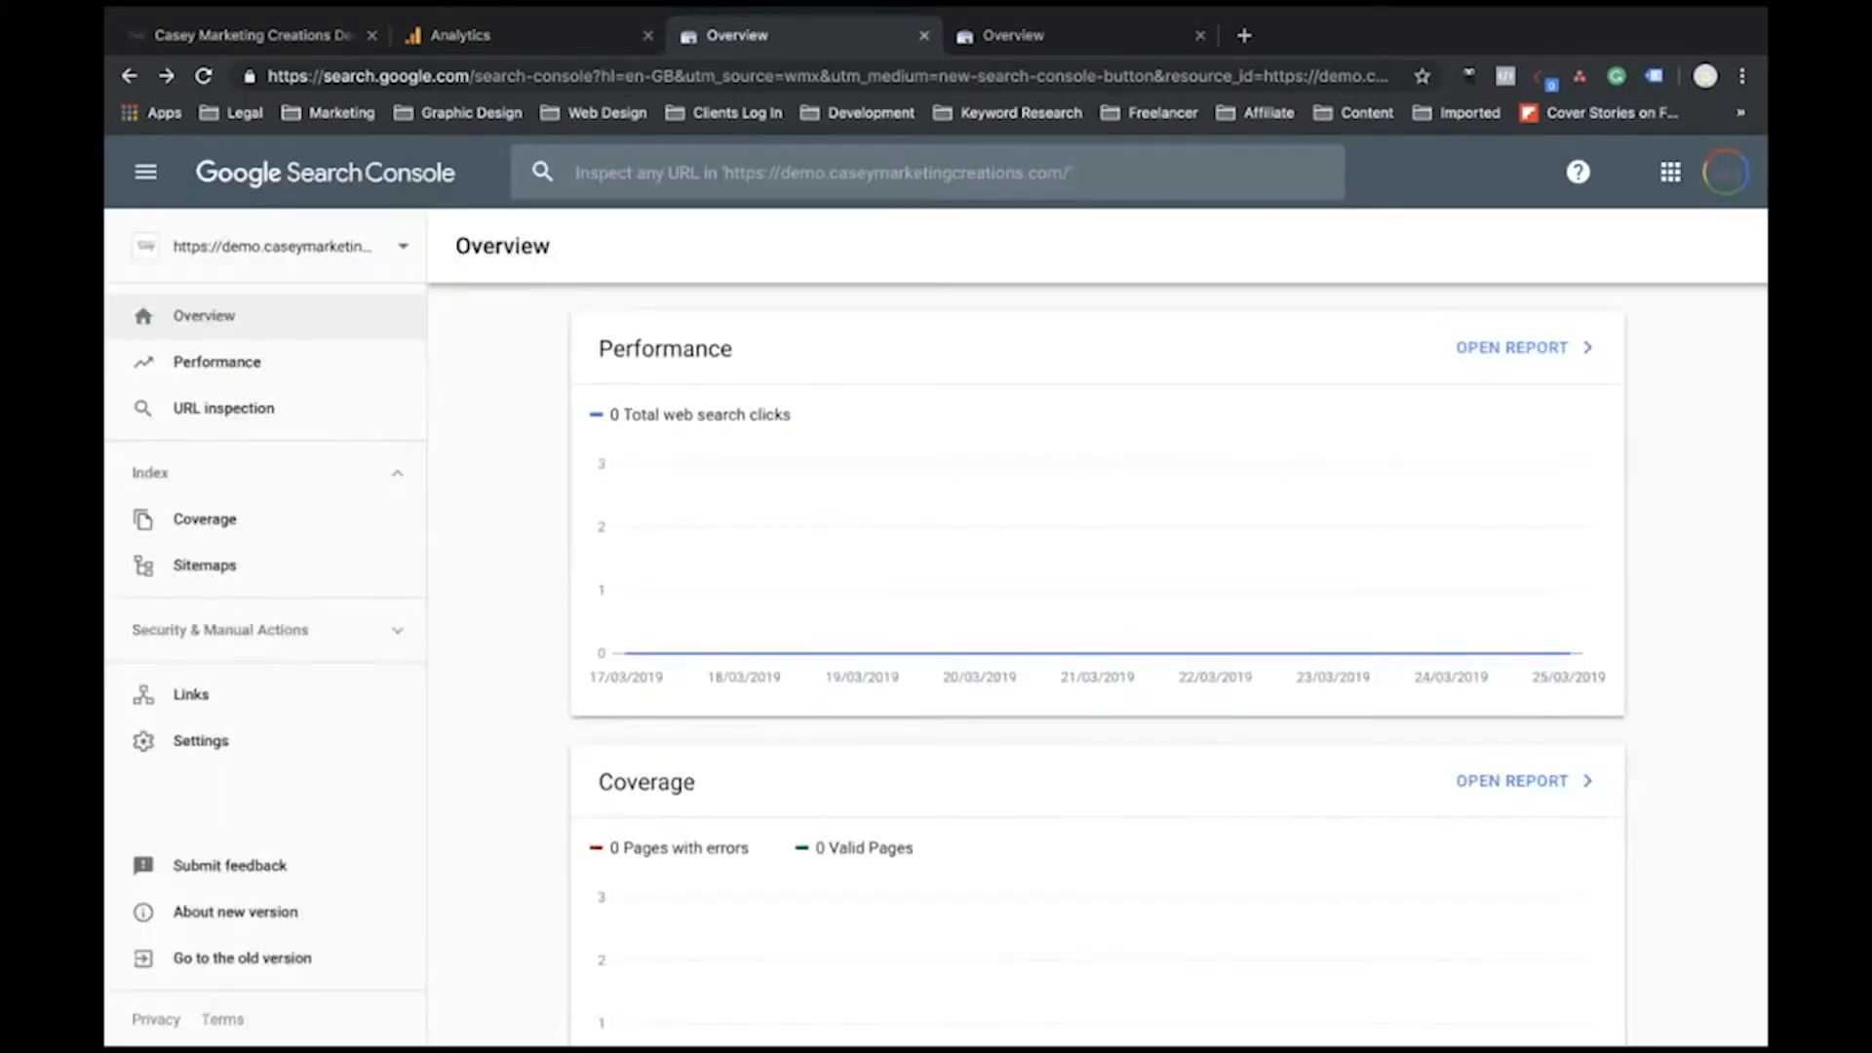
# Step: Review the demo site's Overview sections down to Enhancements and look through the list of available properties
pyautogui.scroll(-6, 1096, 673)
pyautogui.scroll(6, 1097, 673)
pyautogui.scroll(-6, 1097, 672)
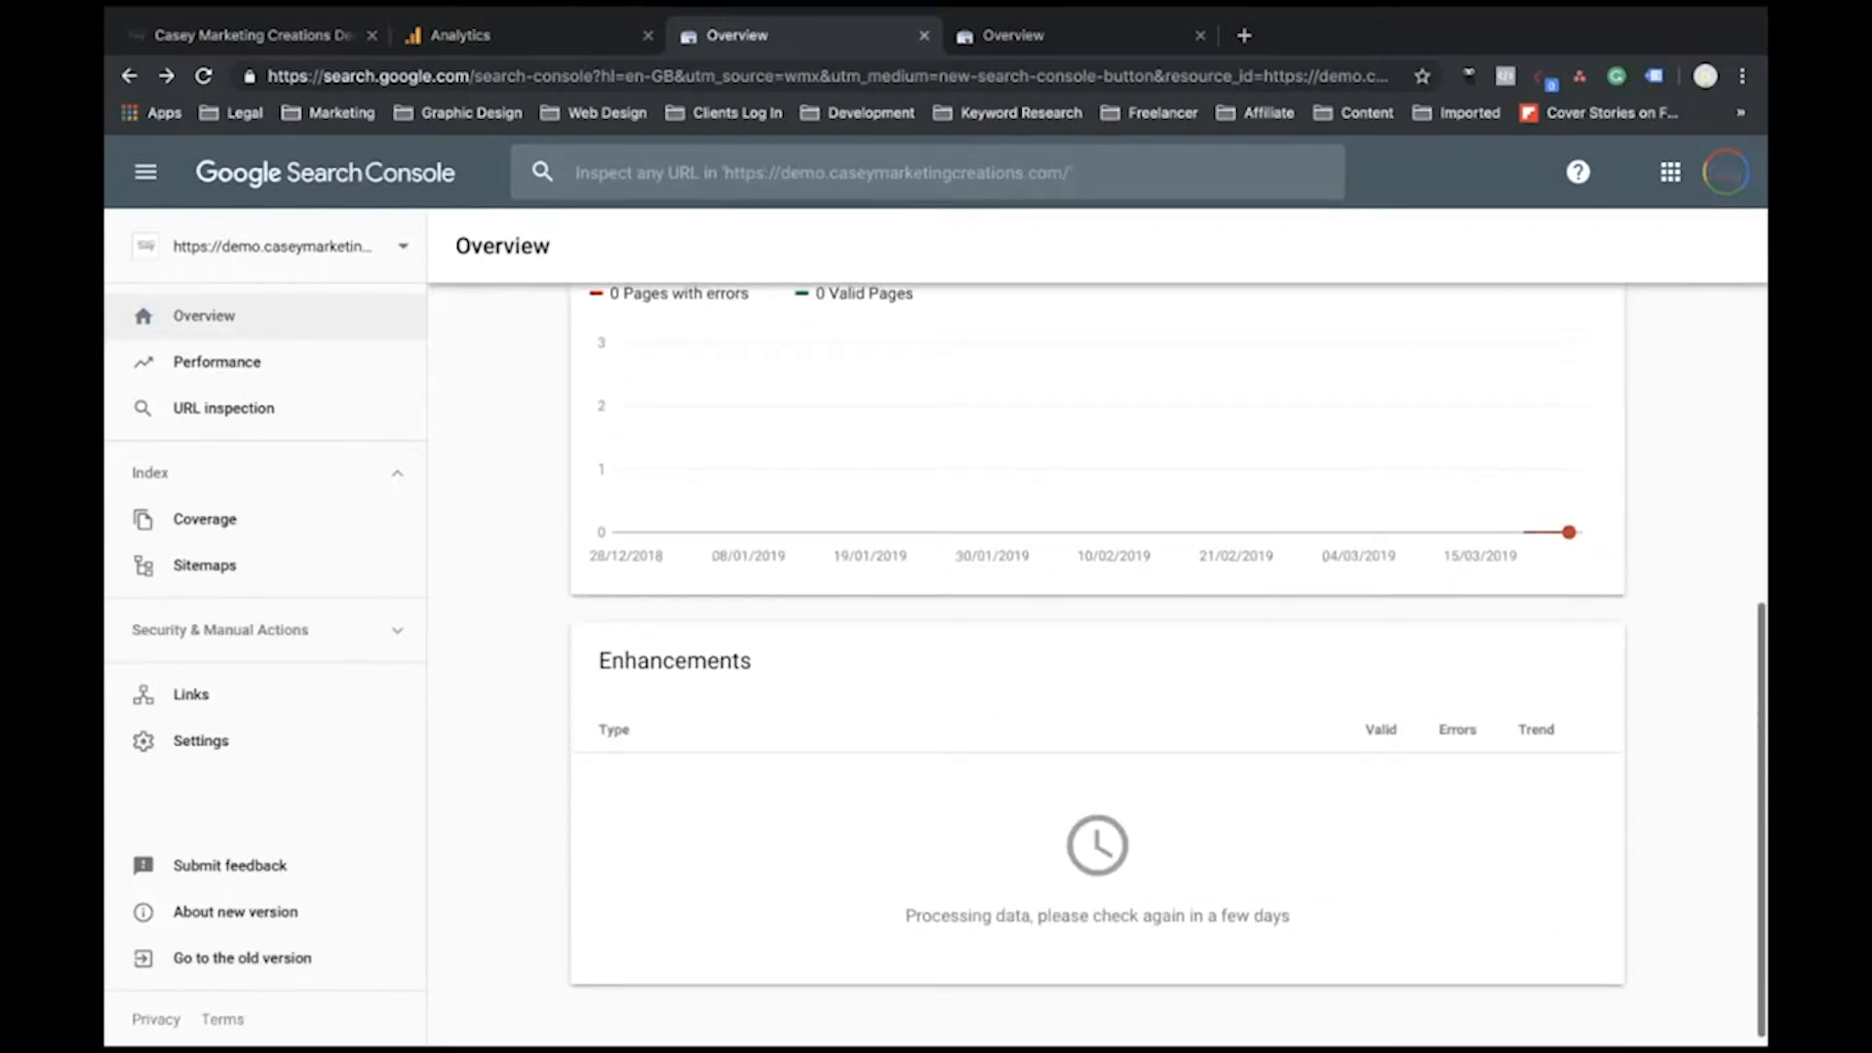
pyautogui.moveTo(906, 915); pyautogui.dragTo(1290, 916)
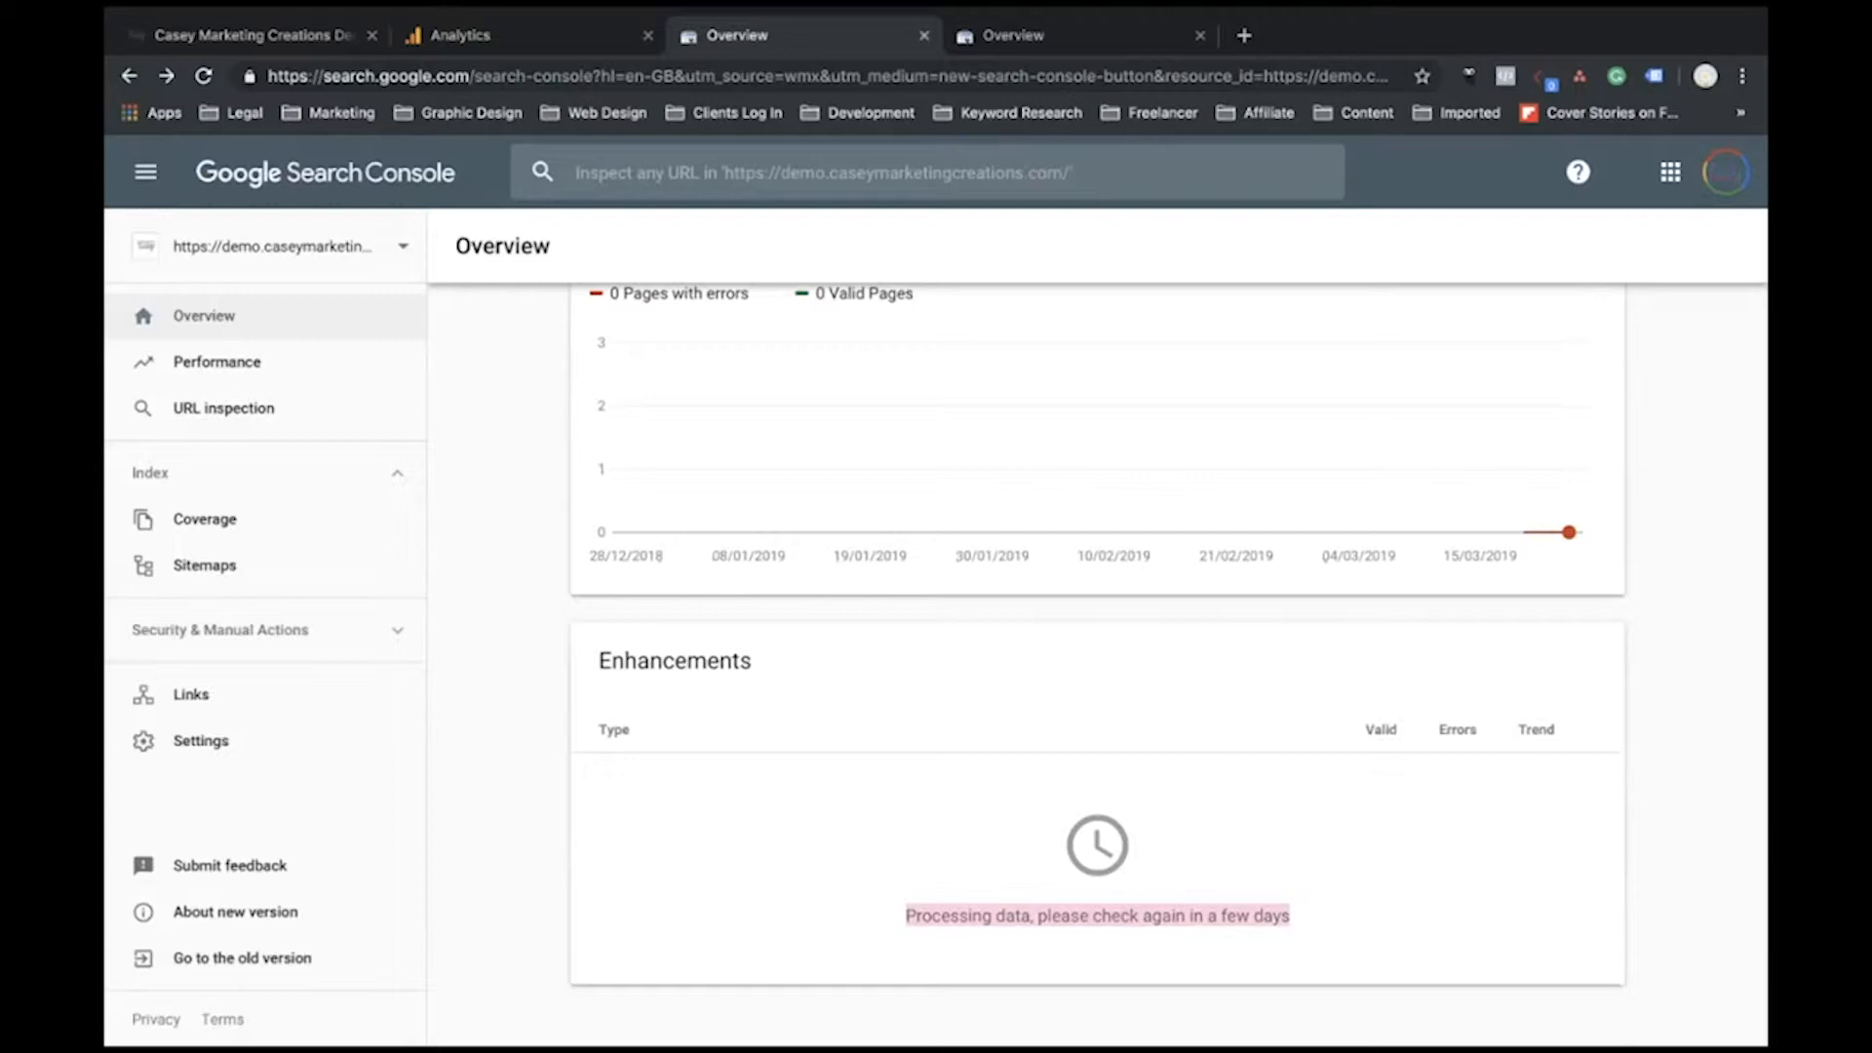
pyautogui.scroll(6, 1096, 672)
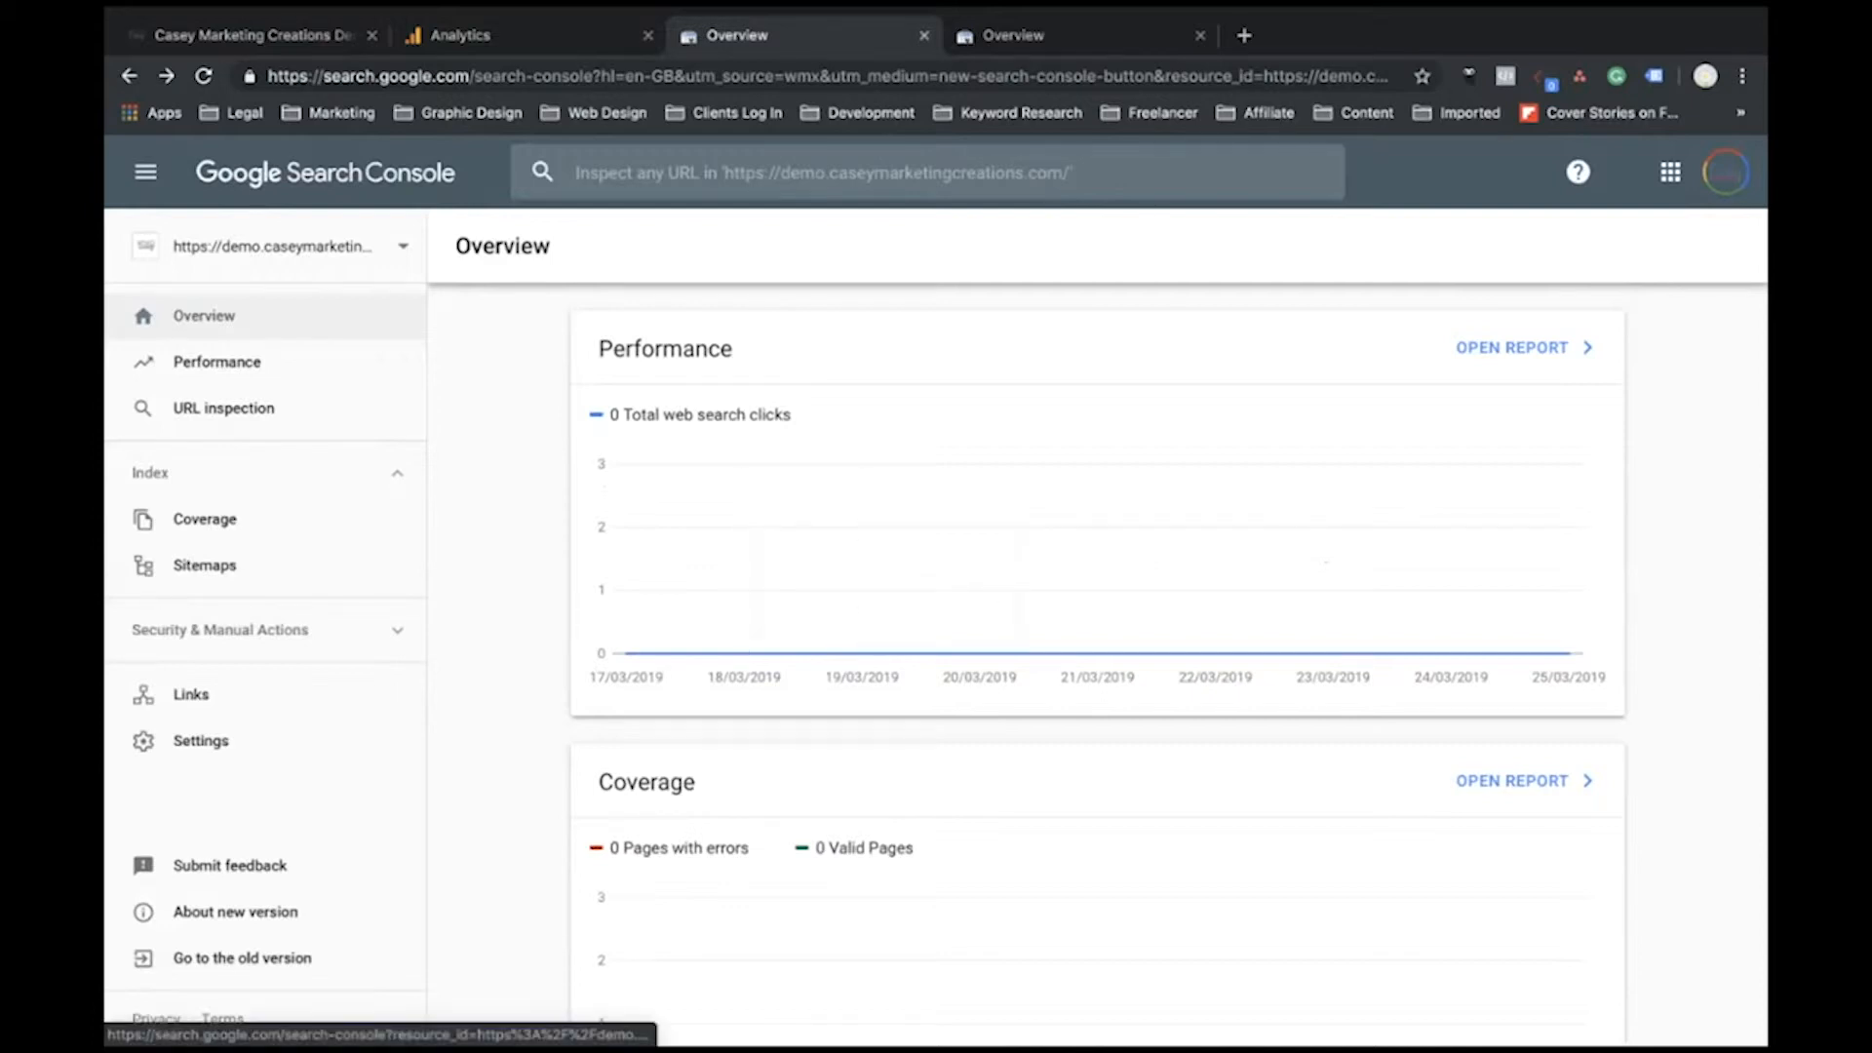
pyautogui.click(273, 245)
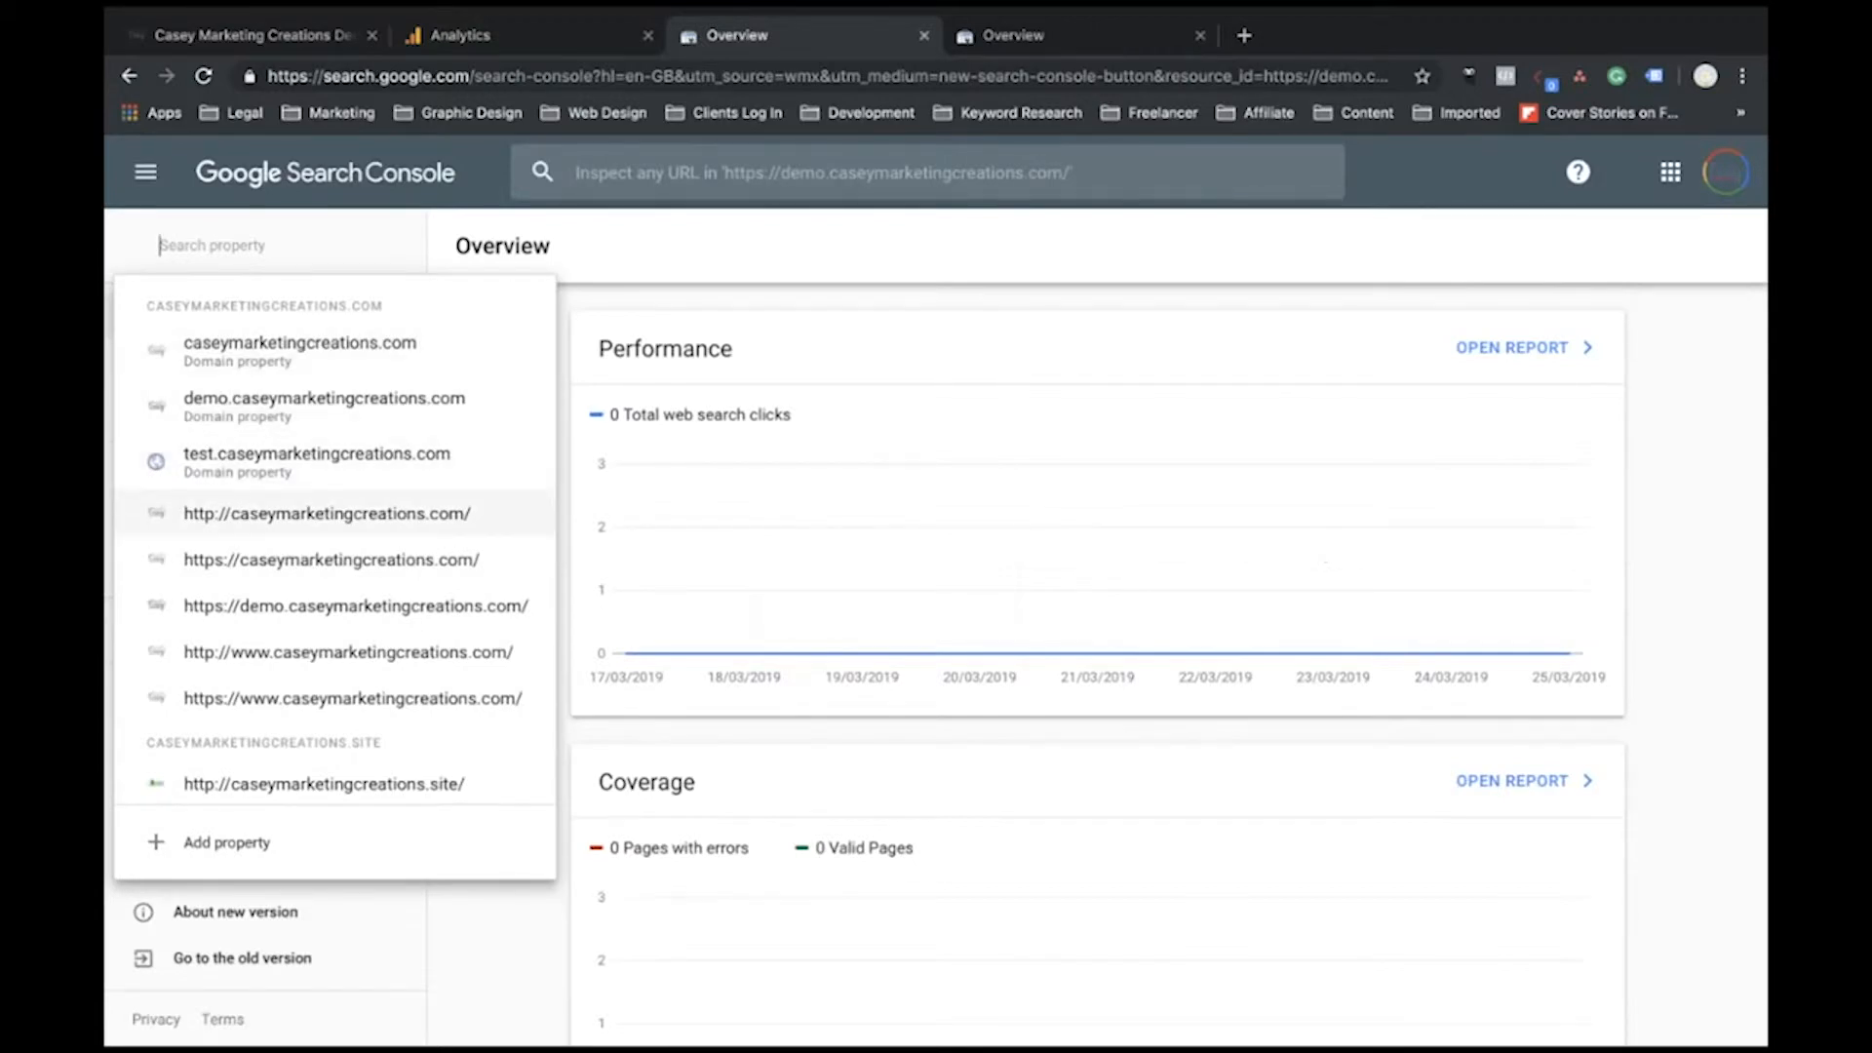
pyautogui.click(326, 513)
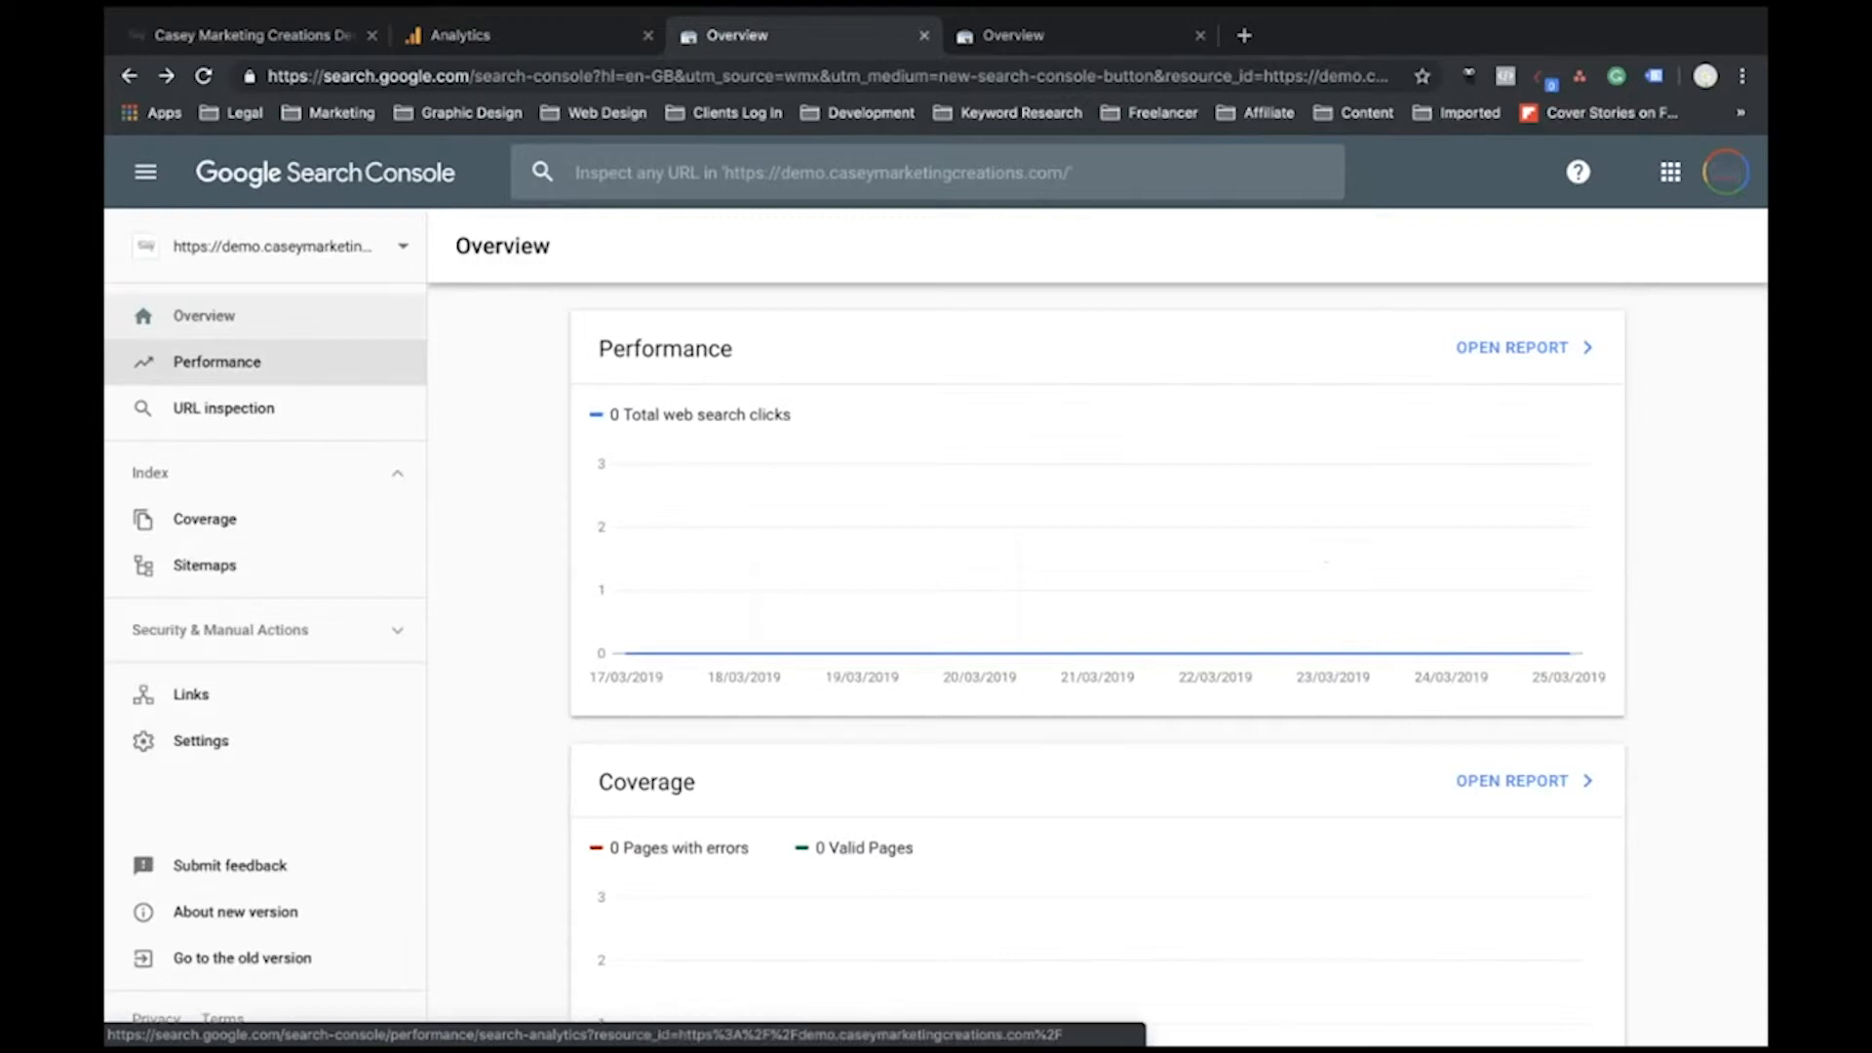
# Step: Examine the demo site's Performance report, including its clicks and impressions chart and Queries table
pyautogui.click(216, 361)
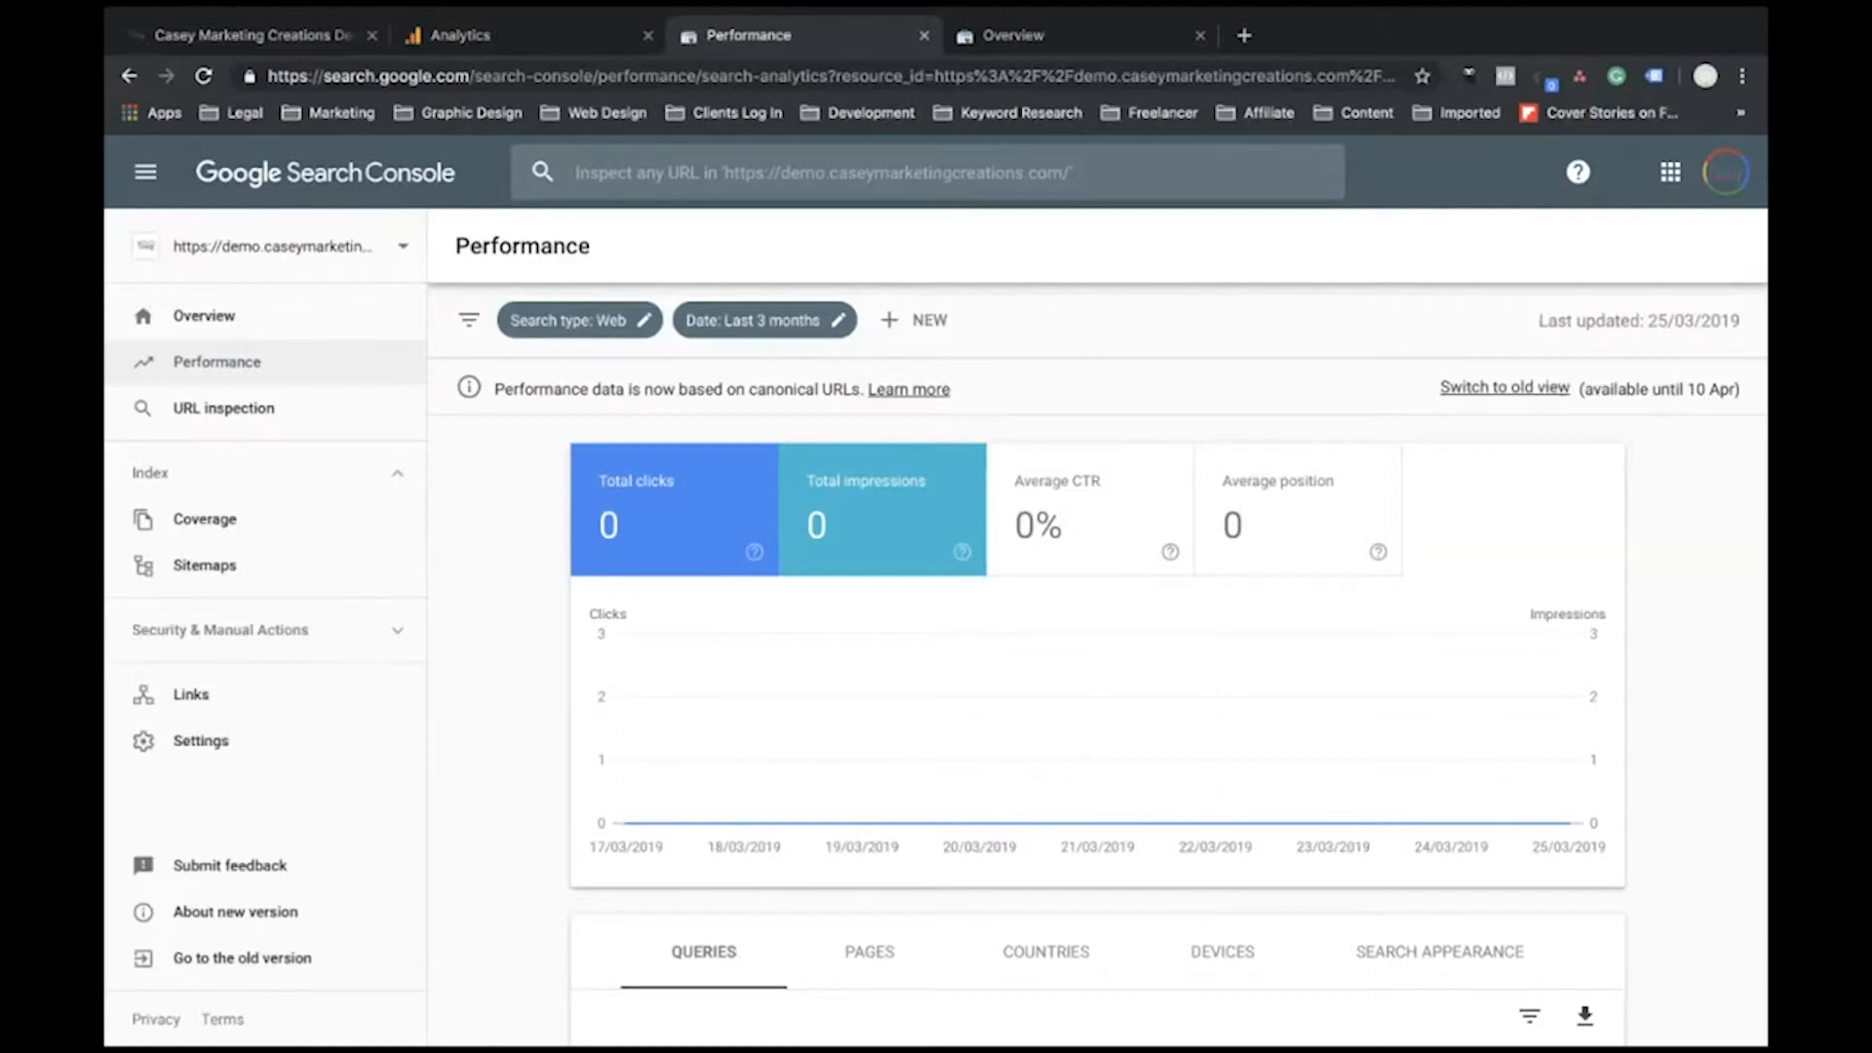
pyautogui.scroll(-5, 1096, 702)
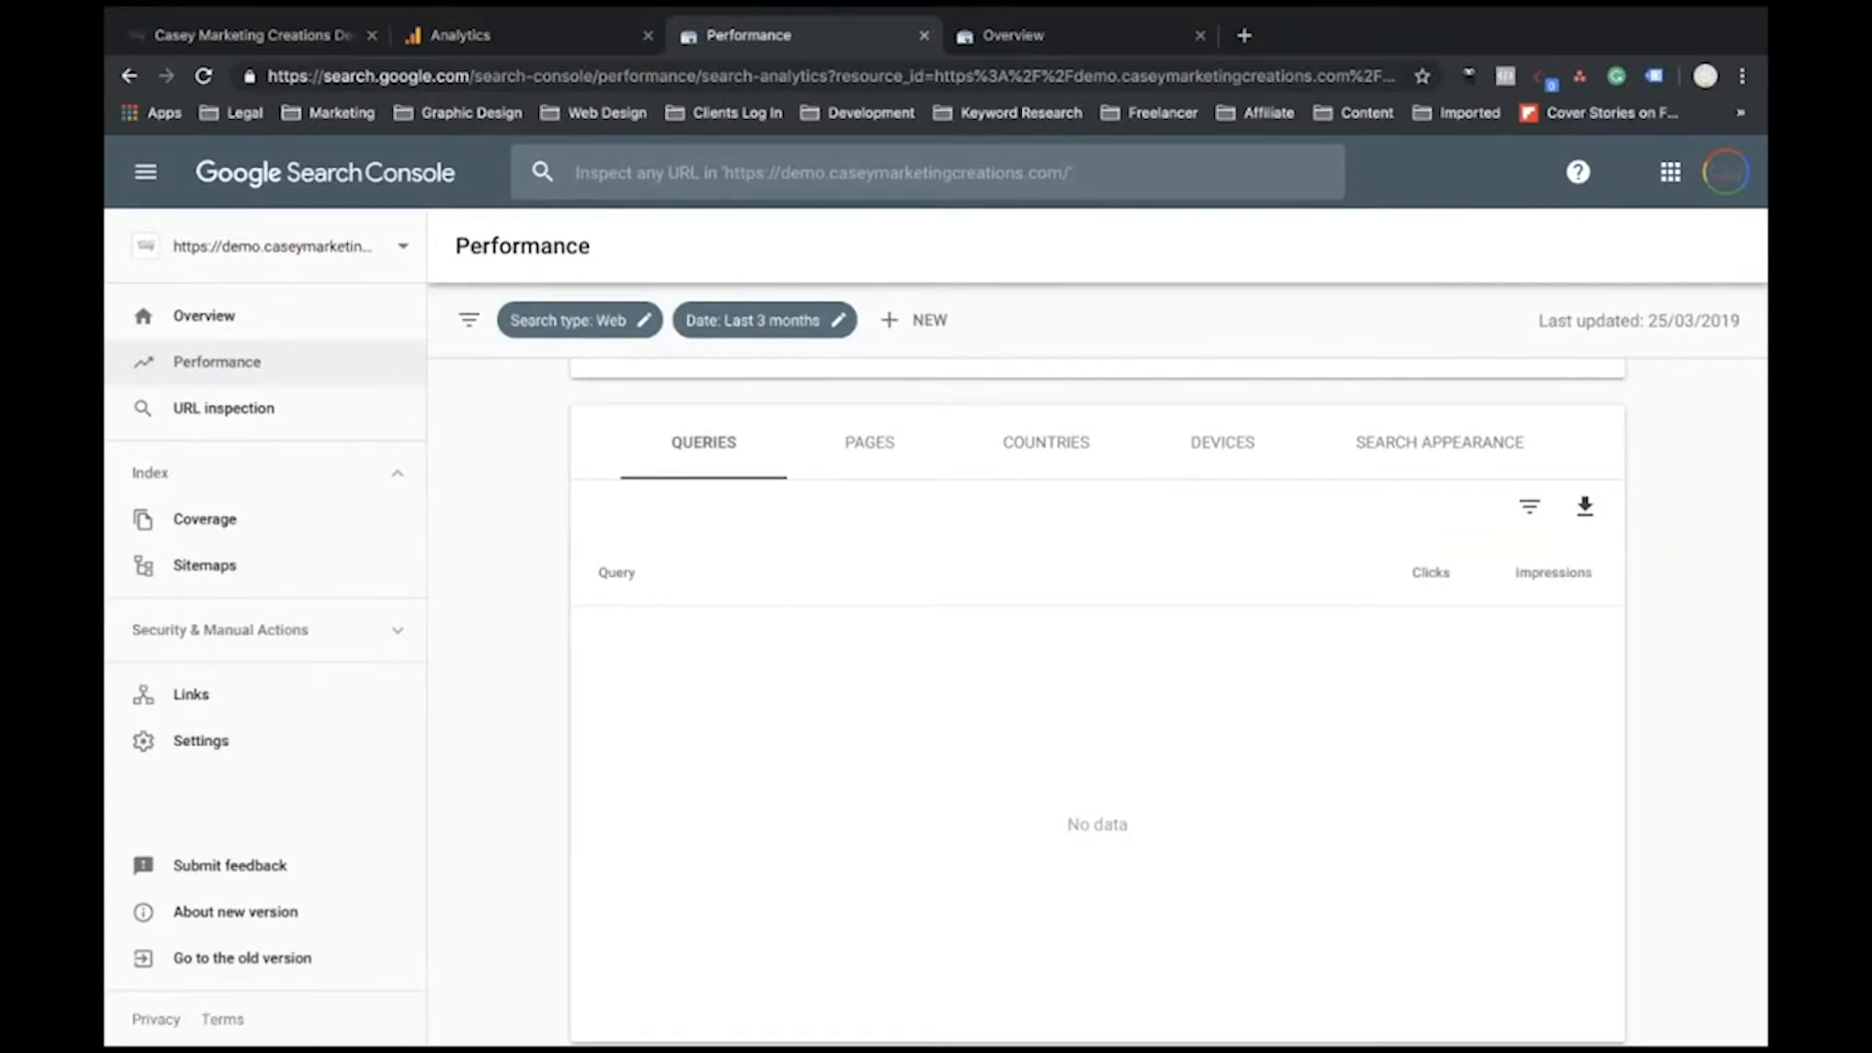
pyautogui.scroll(5, 1097, 682)
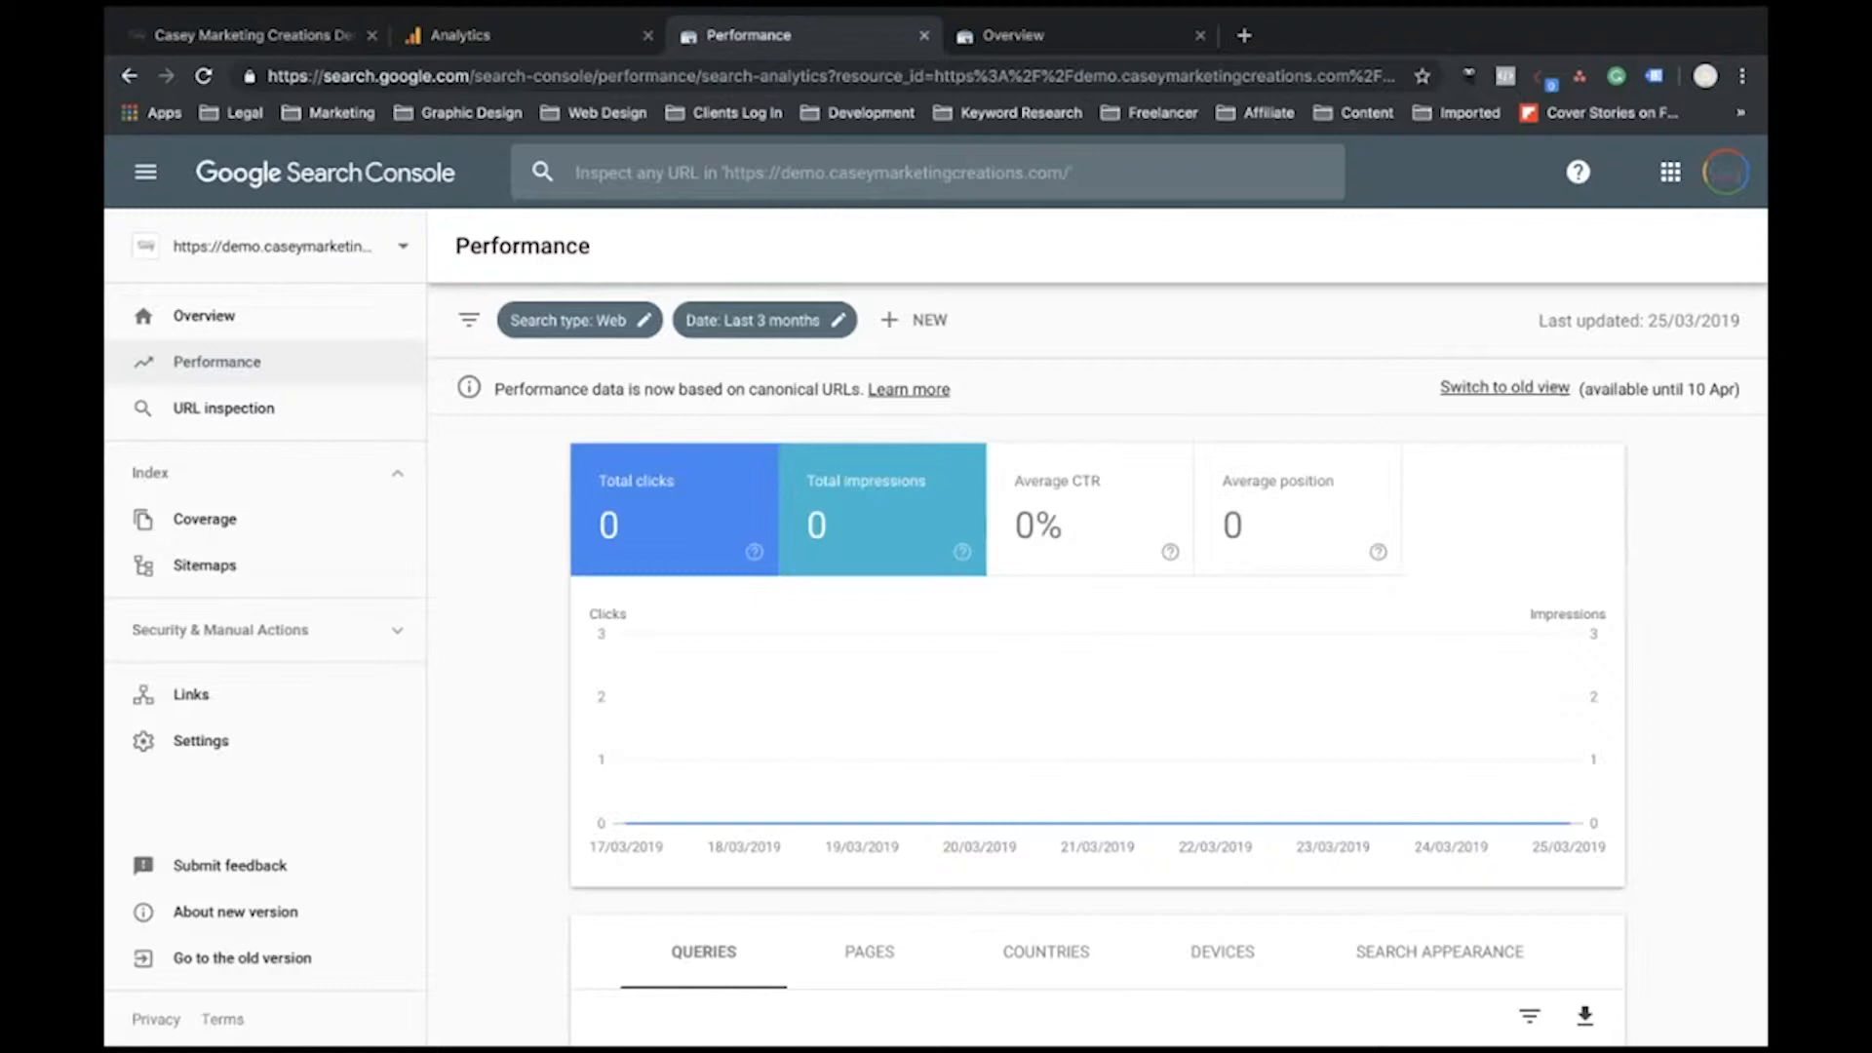
# Step: Open the index Coverage report, include Excluded pages in the chart, and examine the exclusion details
pyautogui.click(205, 518)
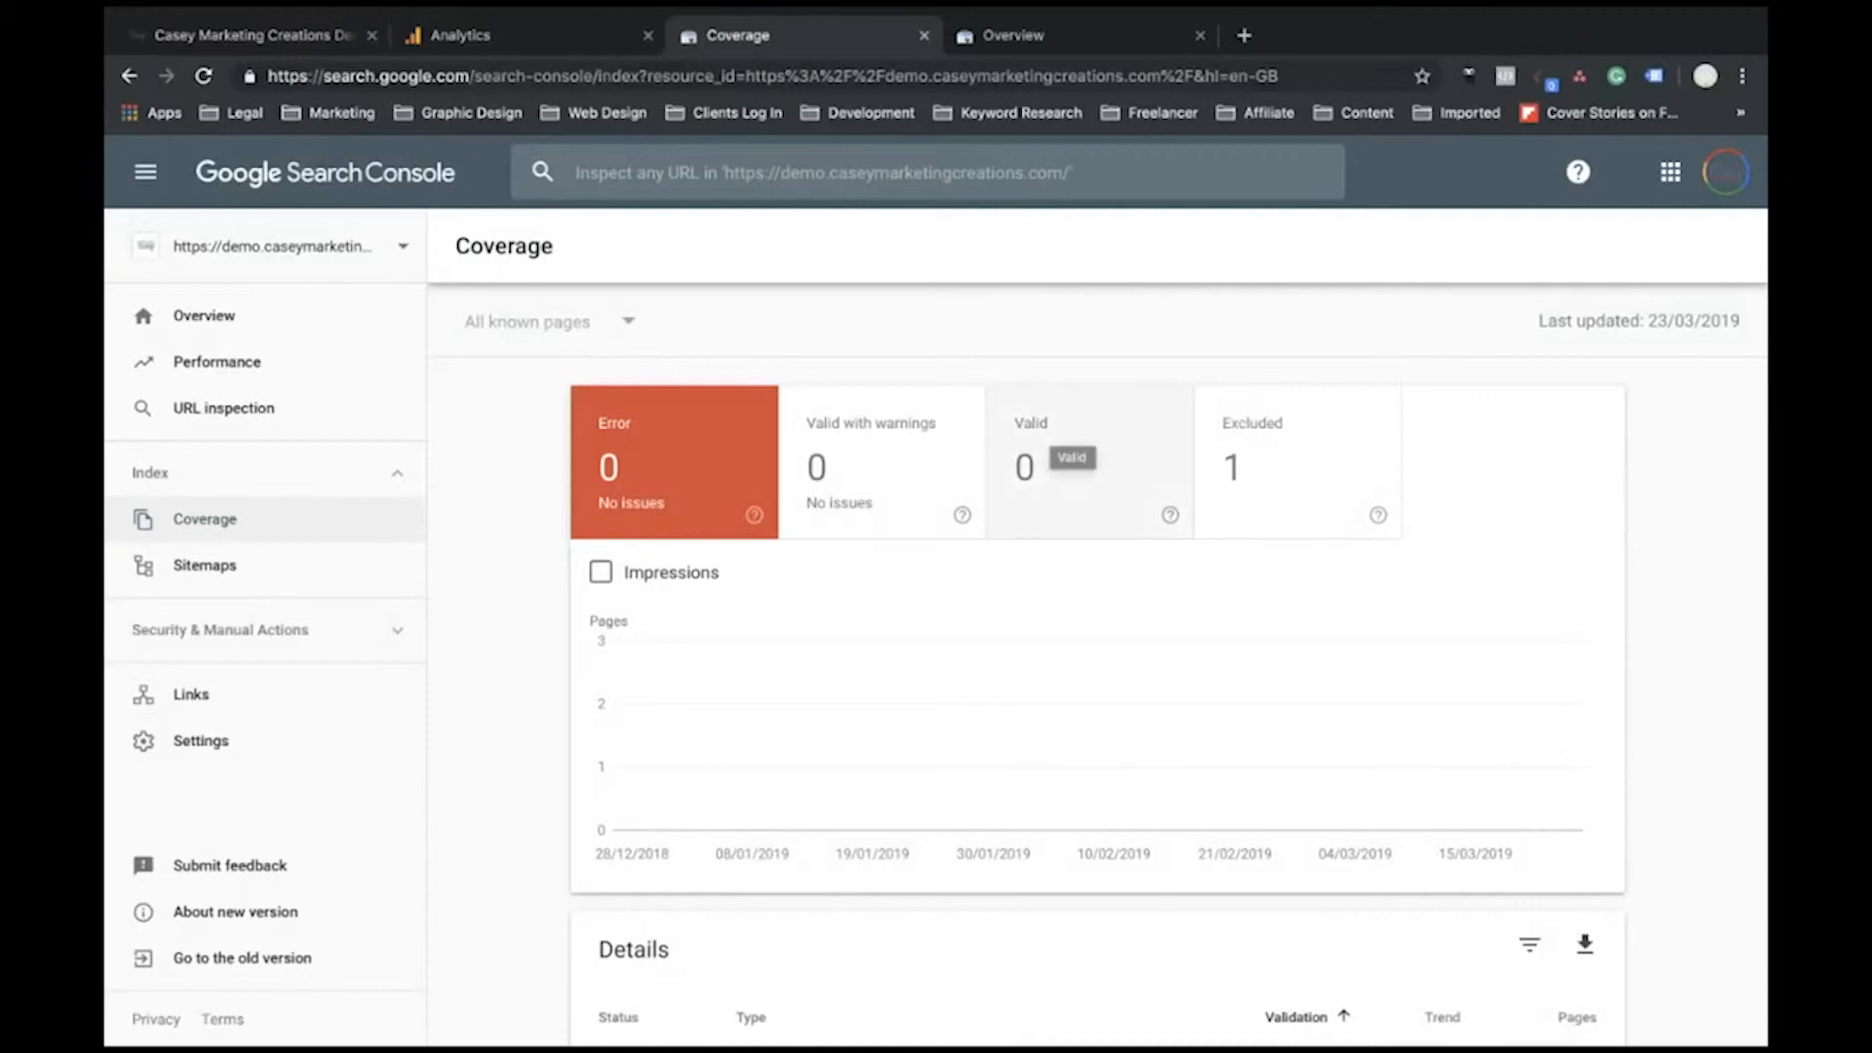
pyautogui.click(1298, 464)
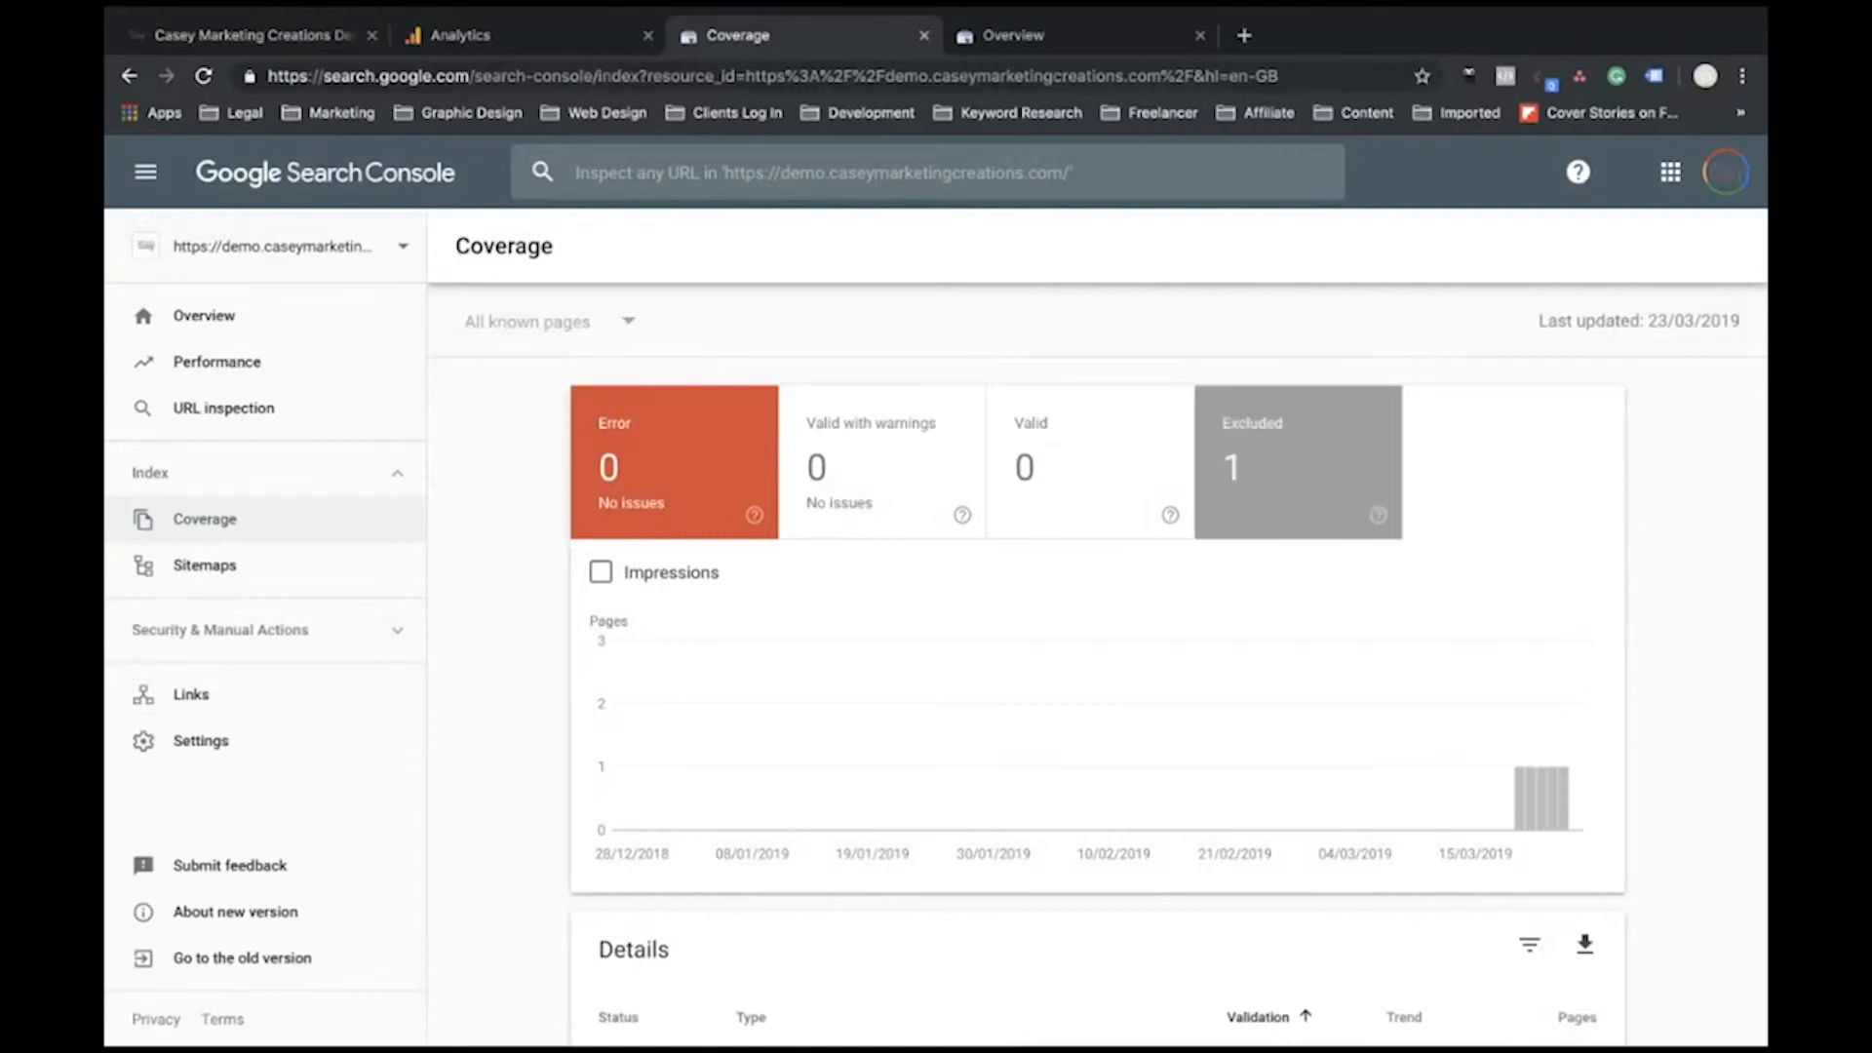
pyautogui.scroll(-2, 1097, 663)
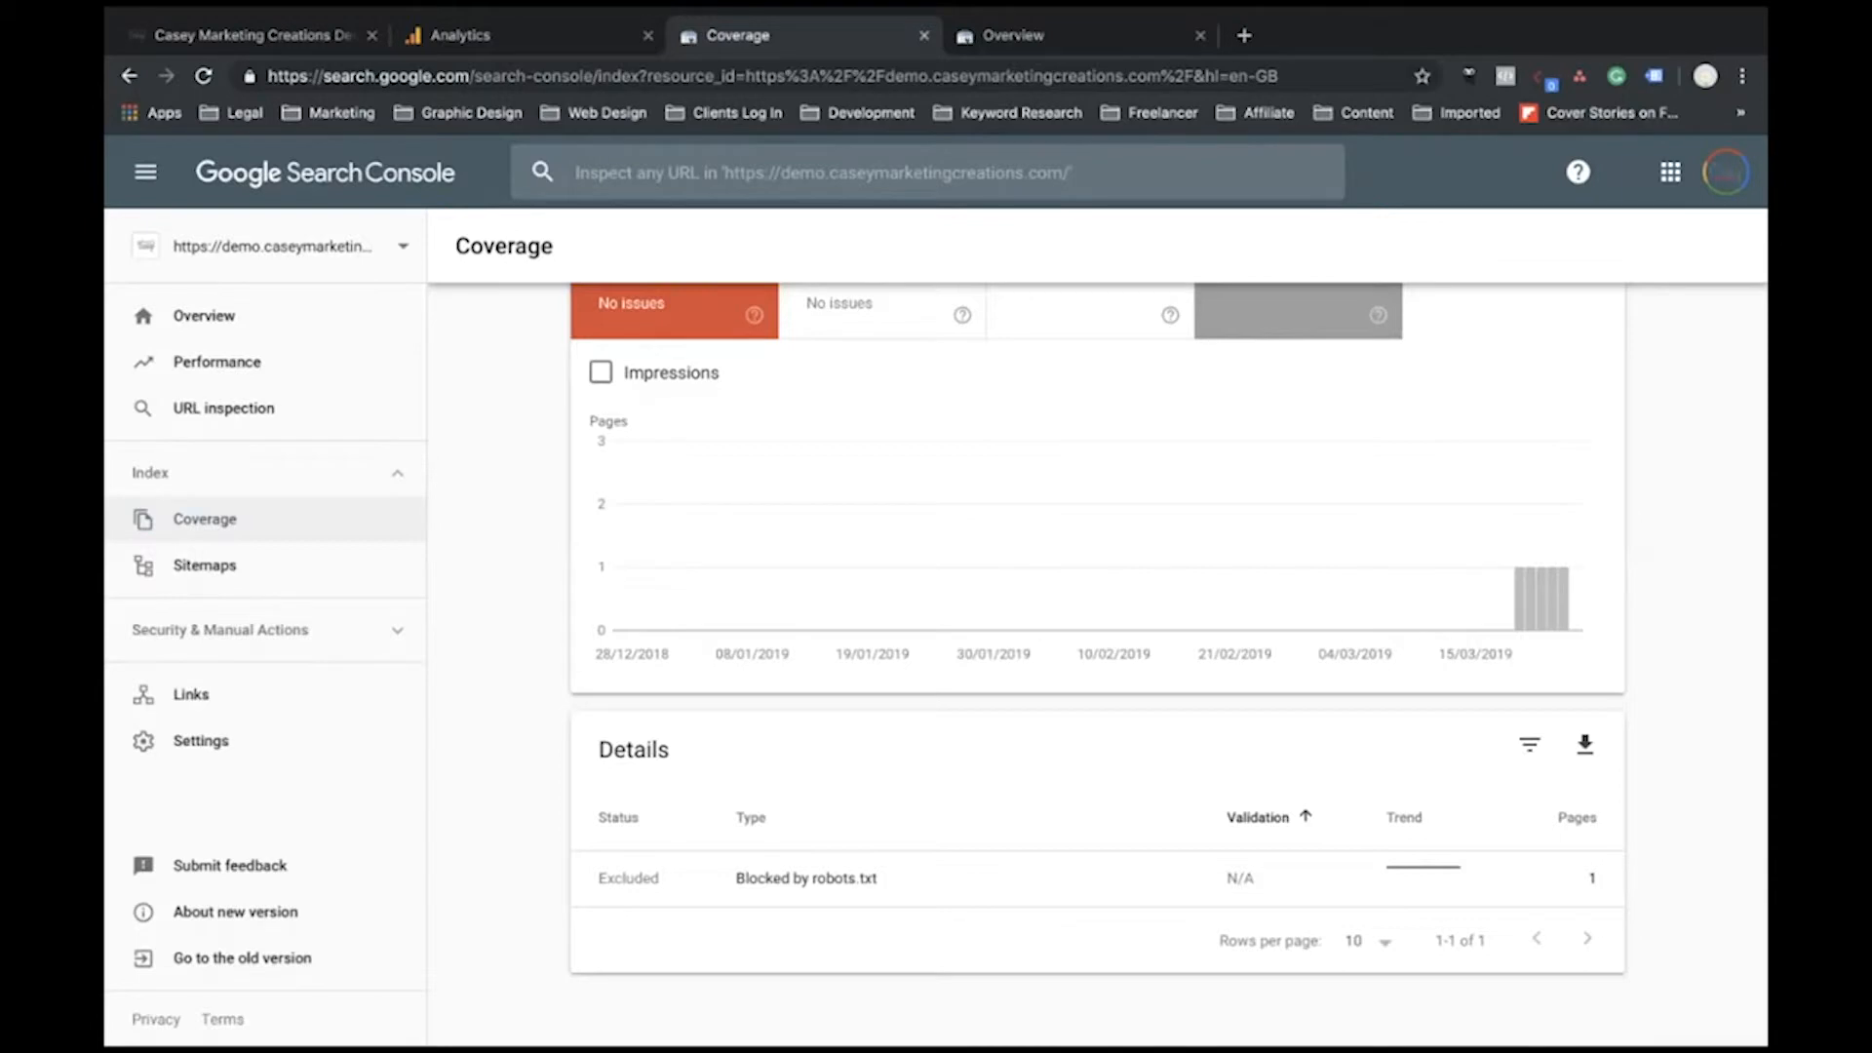
pyautogui.scroll(2, 1096, 585)
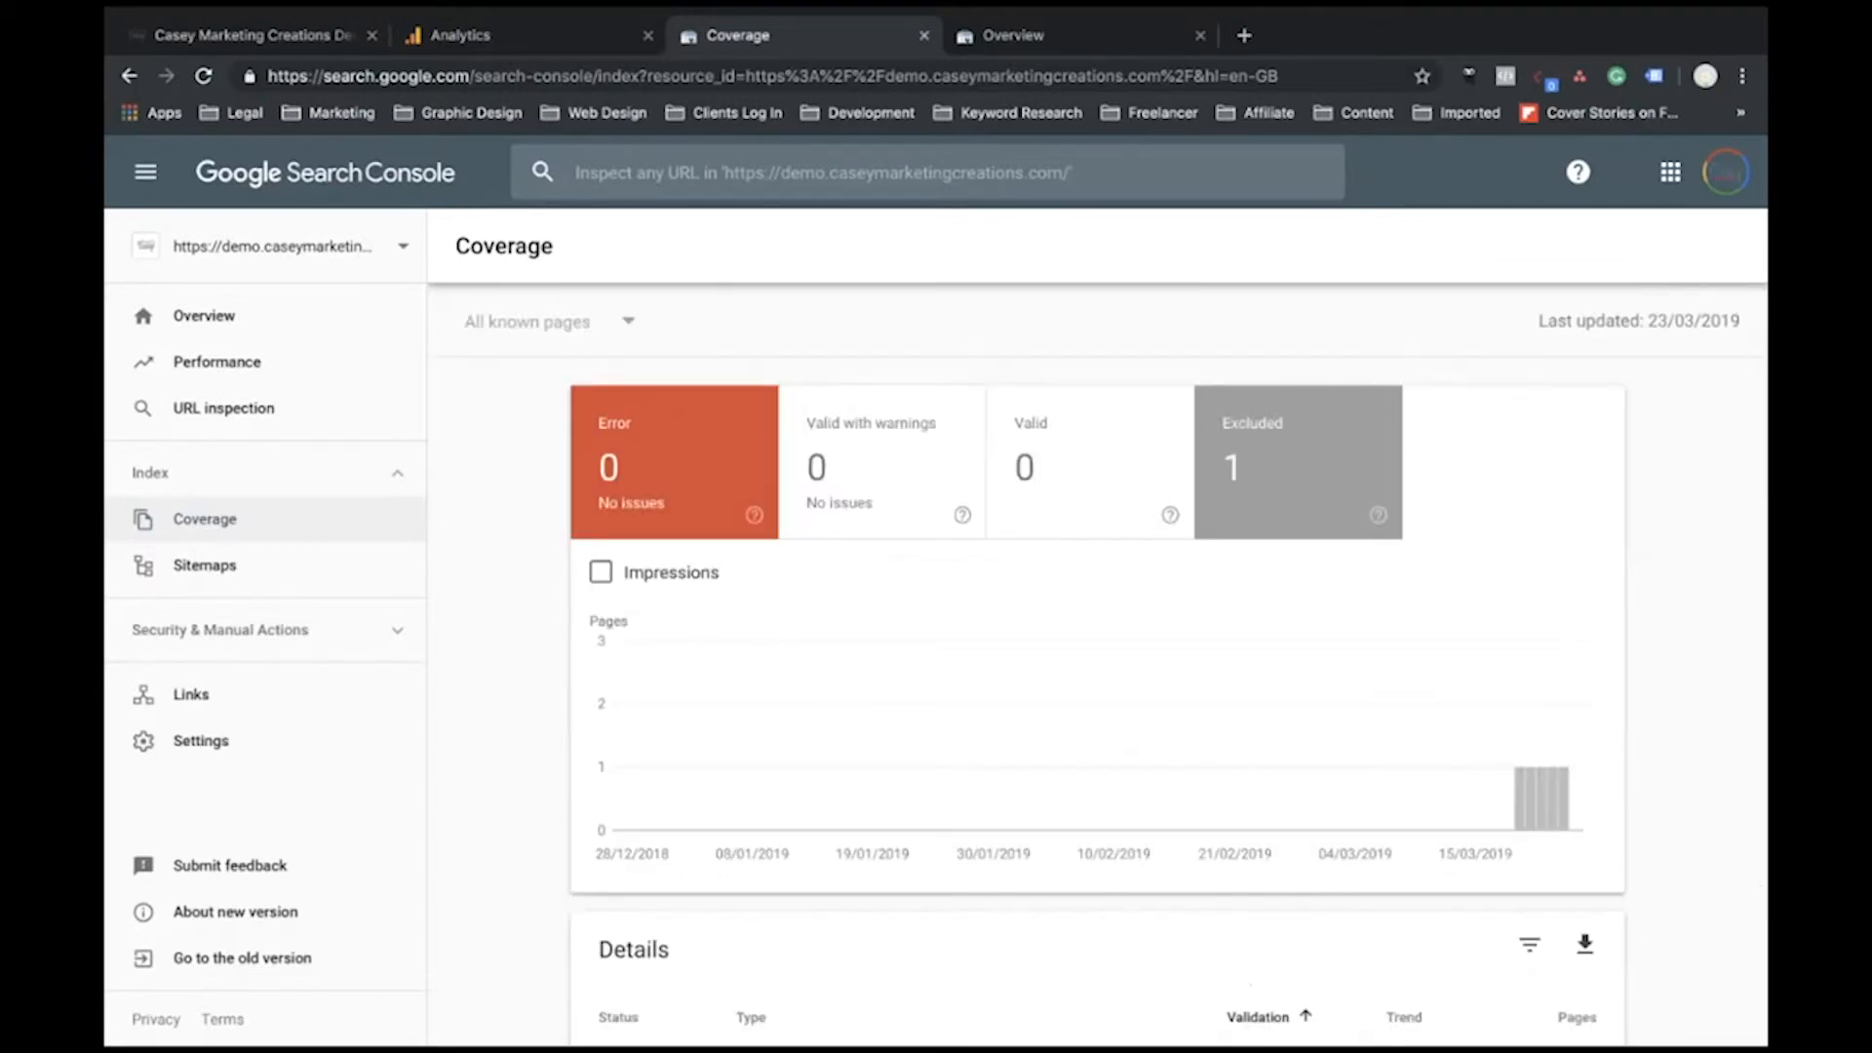
pyautogui.click(205, 565)
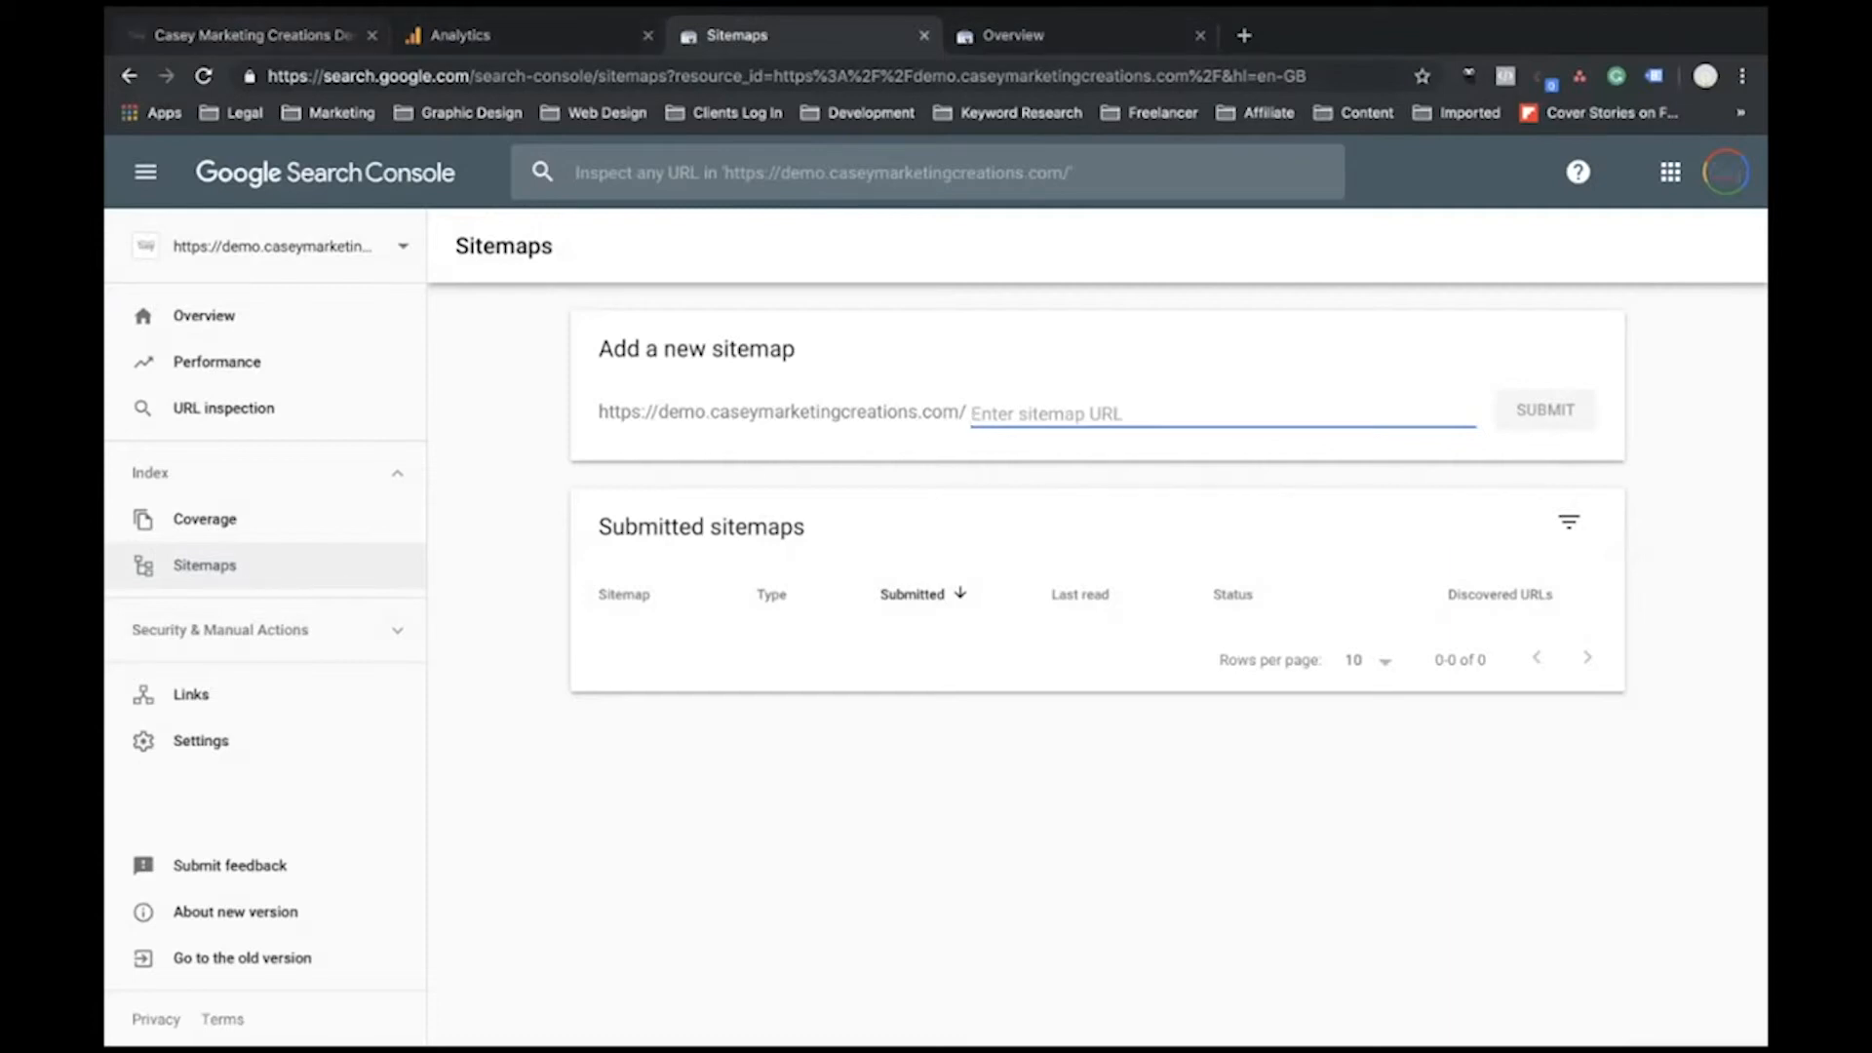
pyautogui.click(262, 37)
pyautogui.click(604, 76)
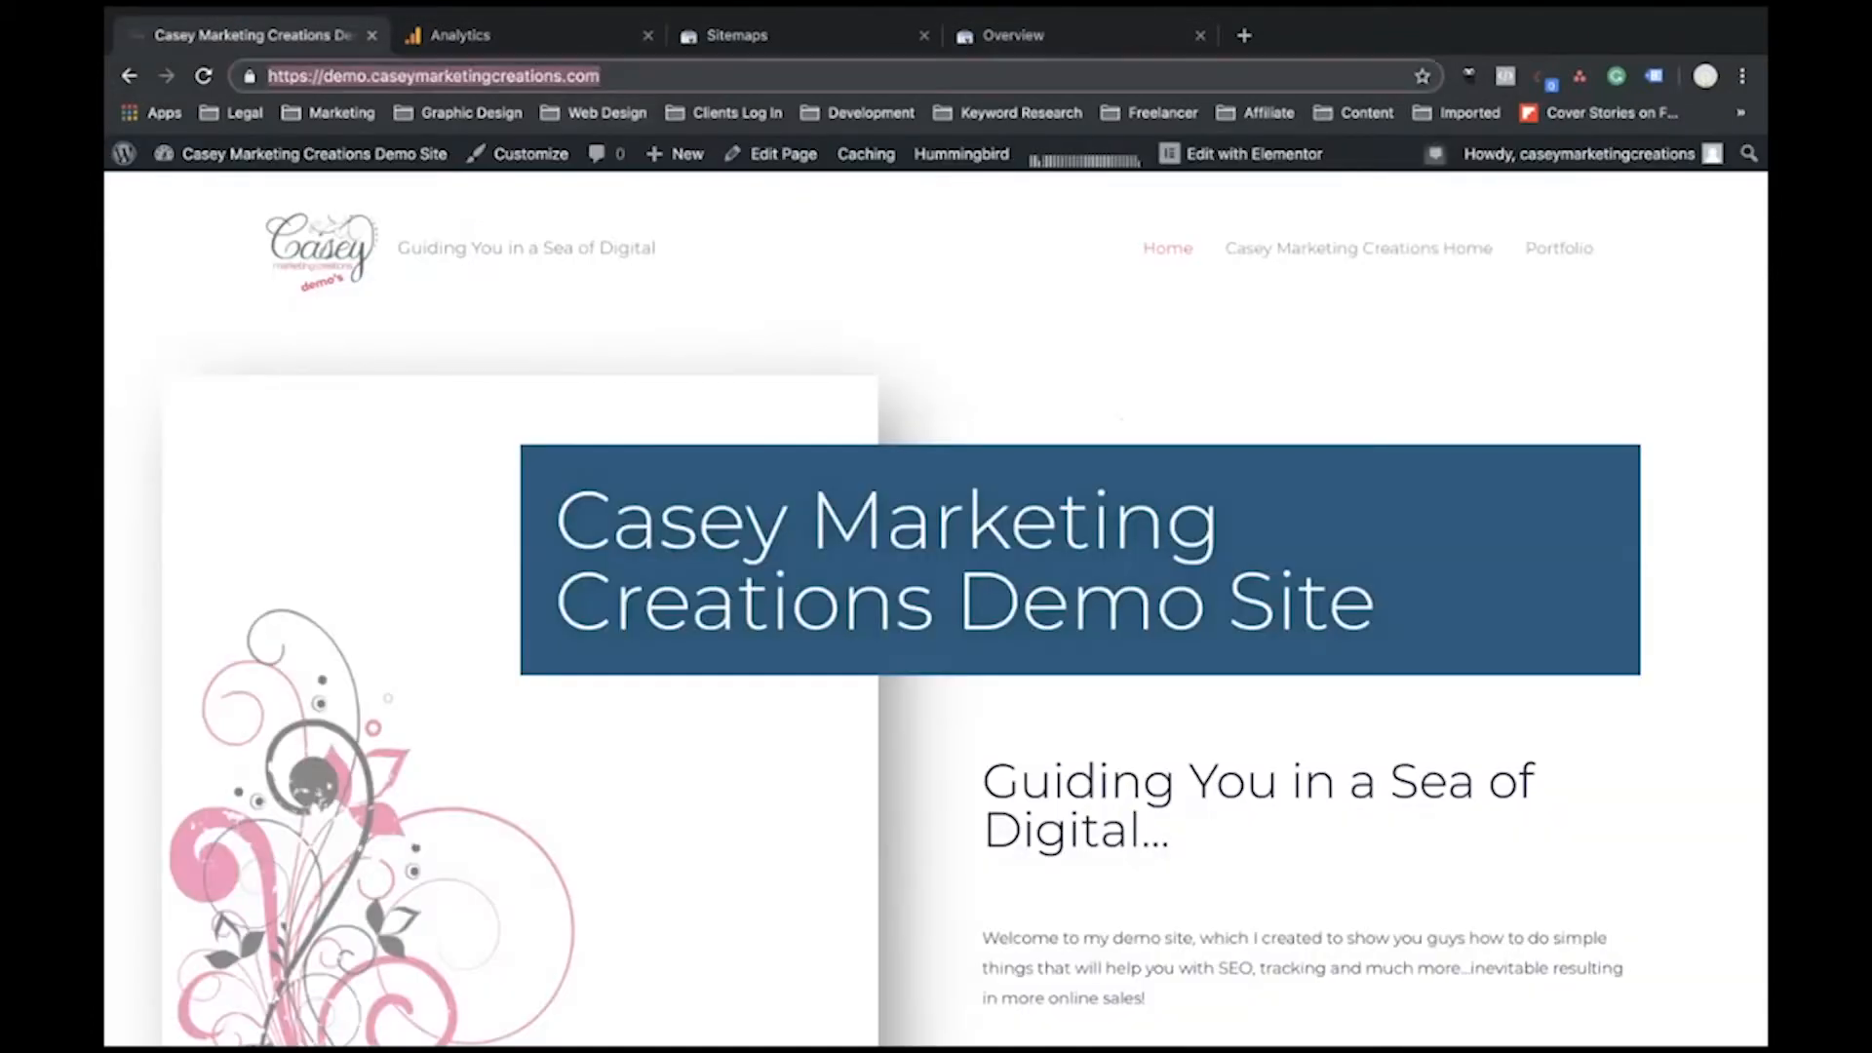
pyautogui.click(604, 76)
pyautogui.write('/')
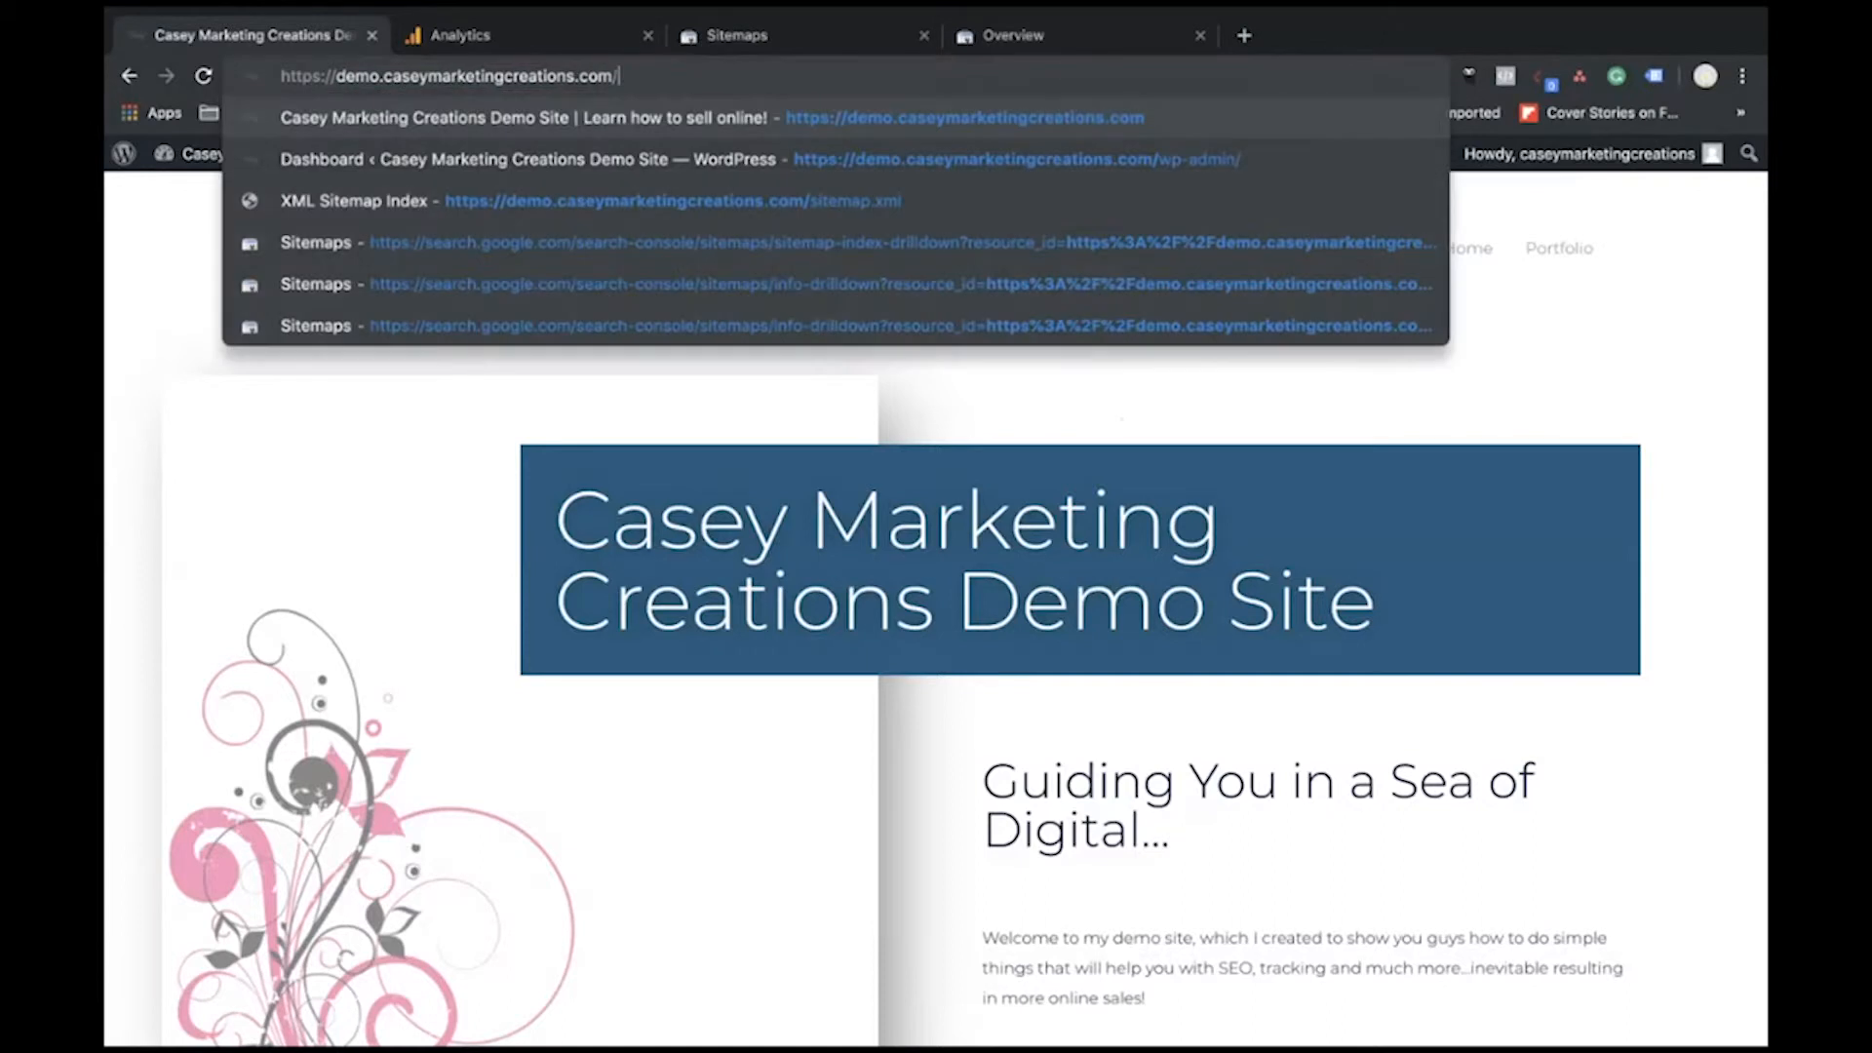
pyautogui.write('sitemap')
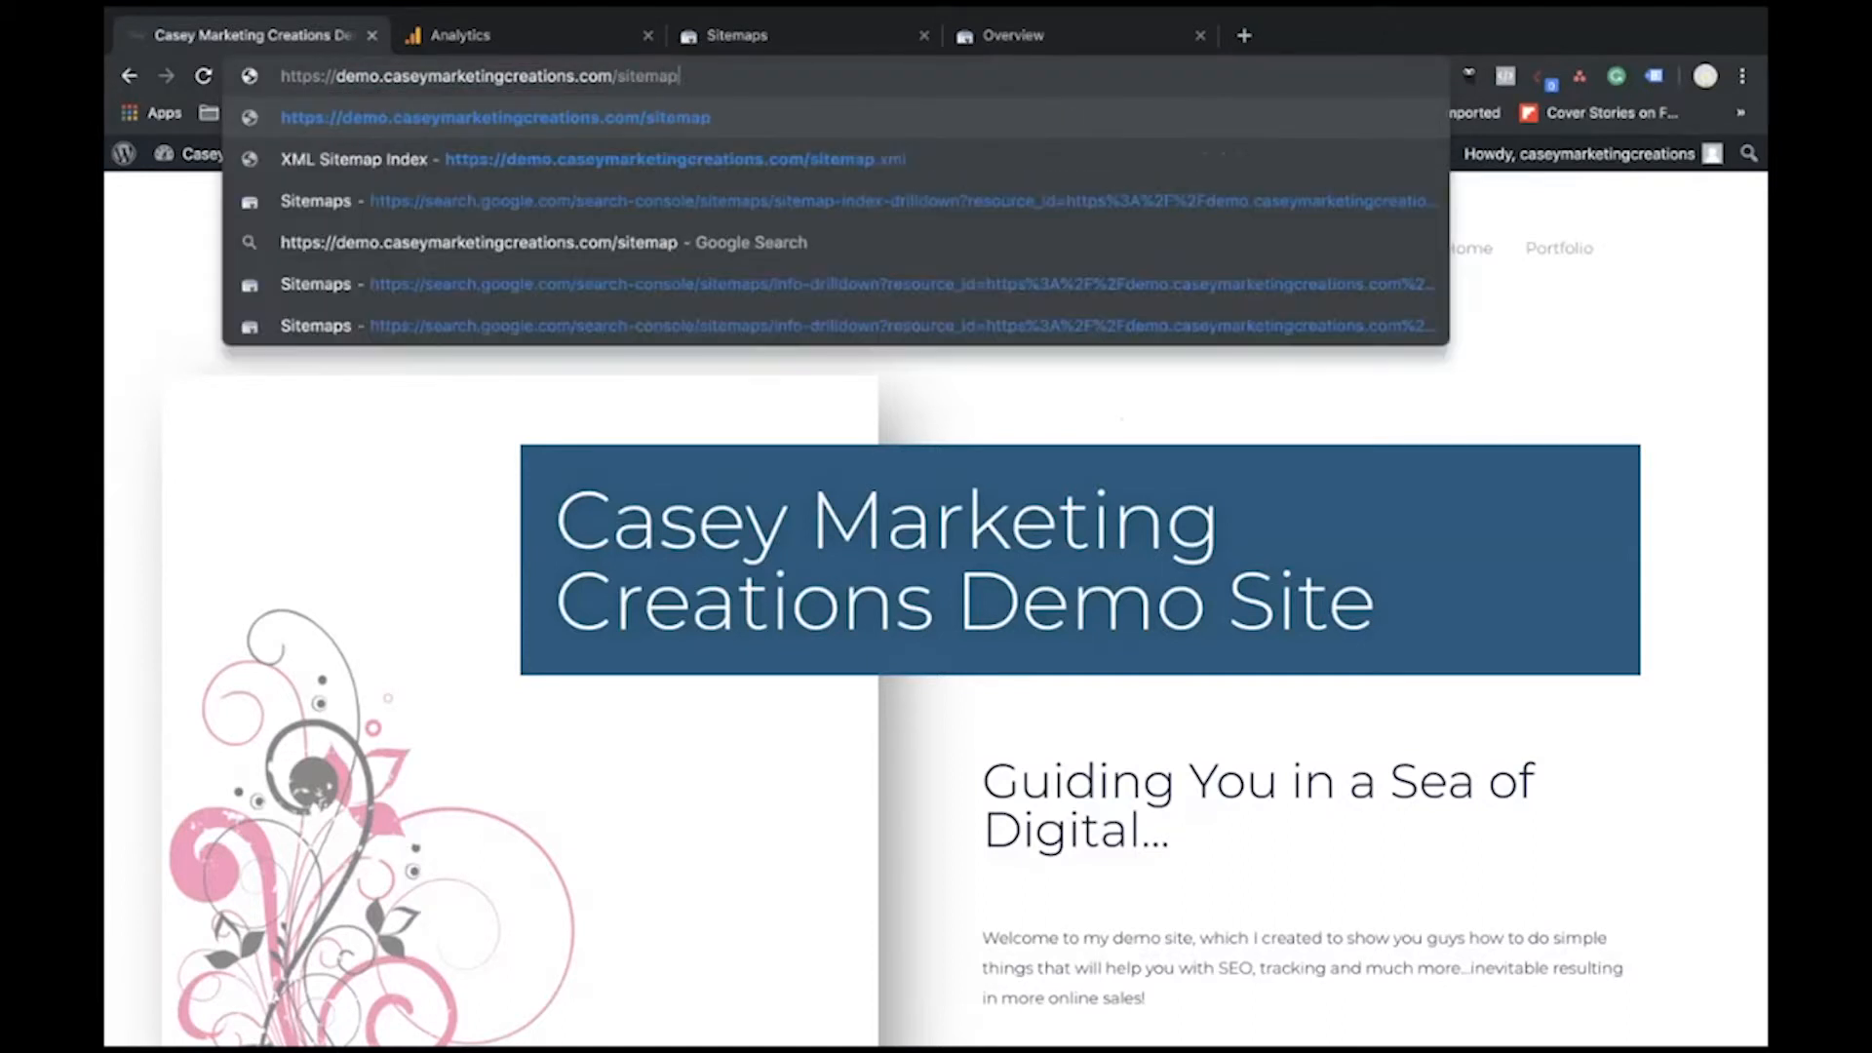
pyautogui.write('.xml')
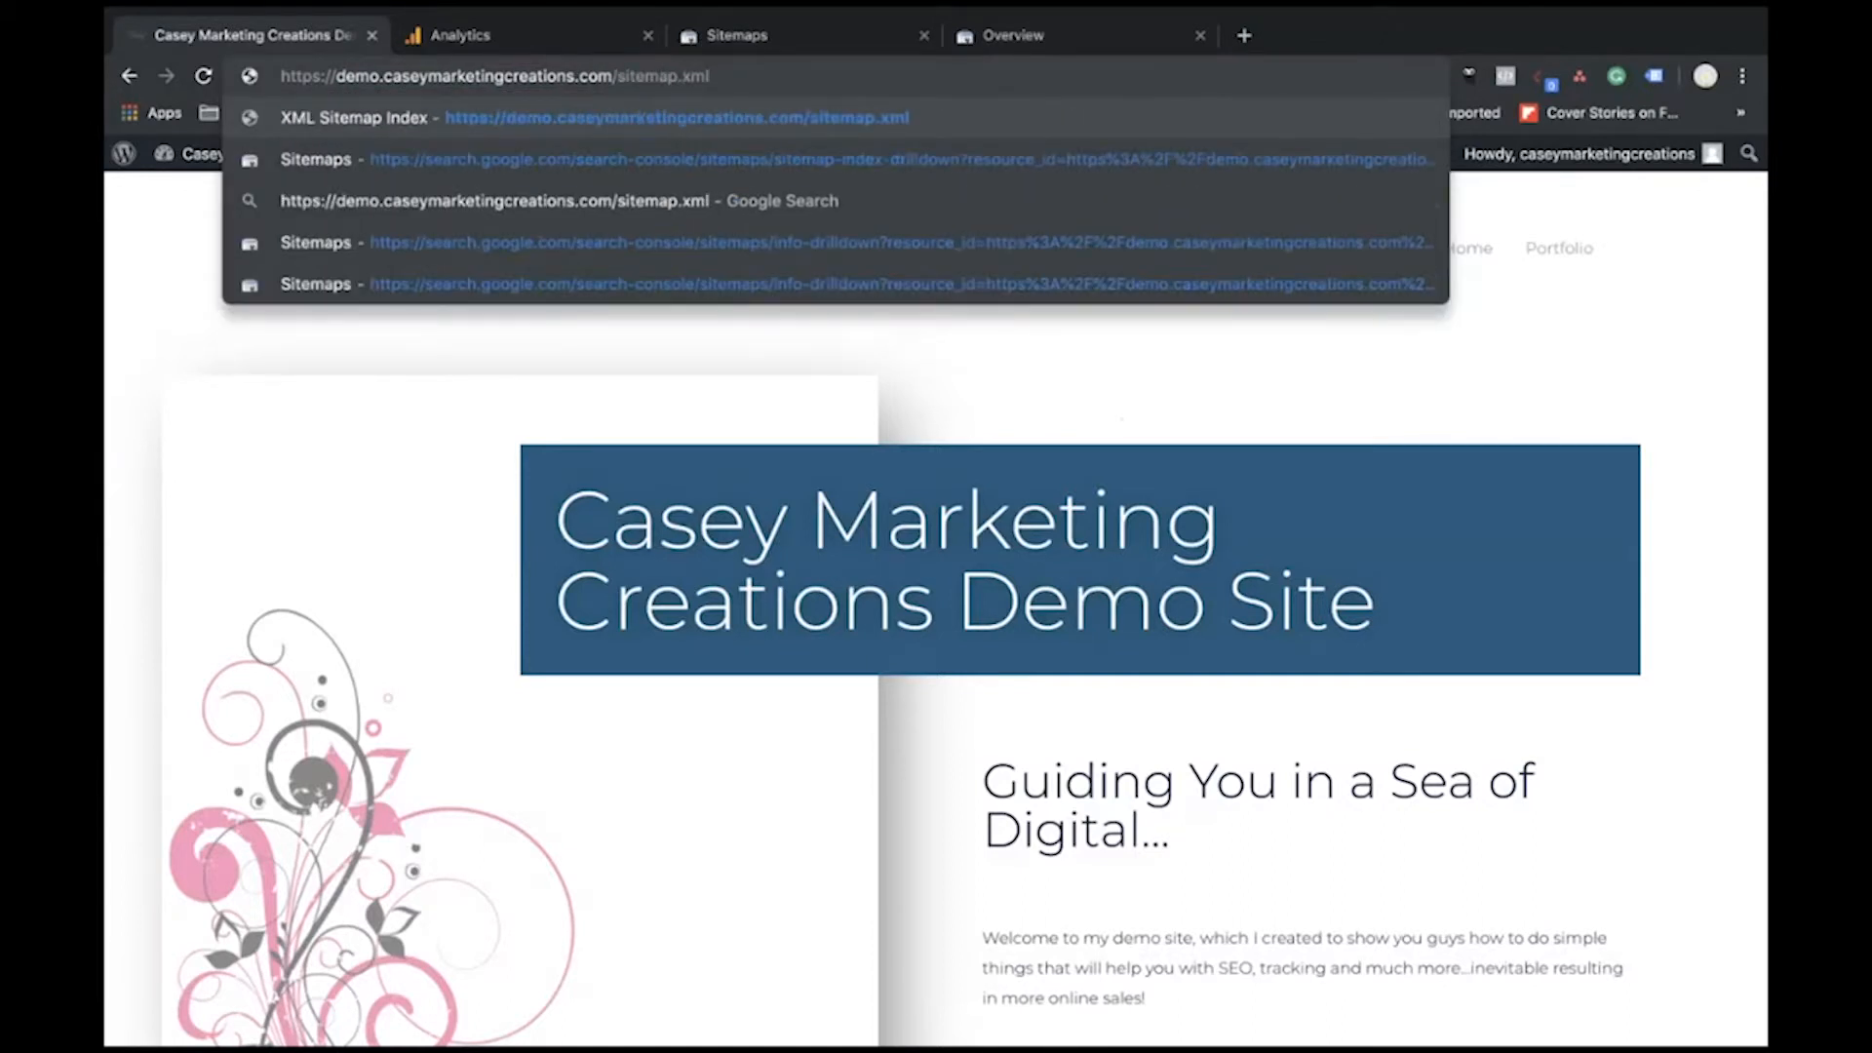
pyautogui.press('Return')
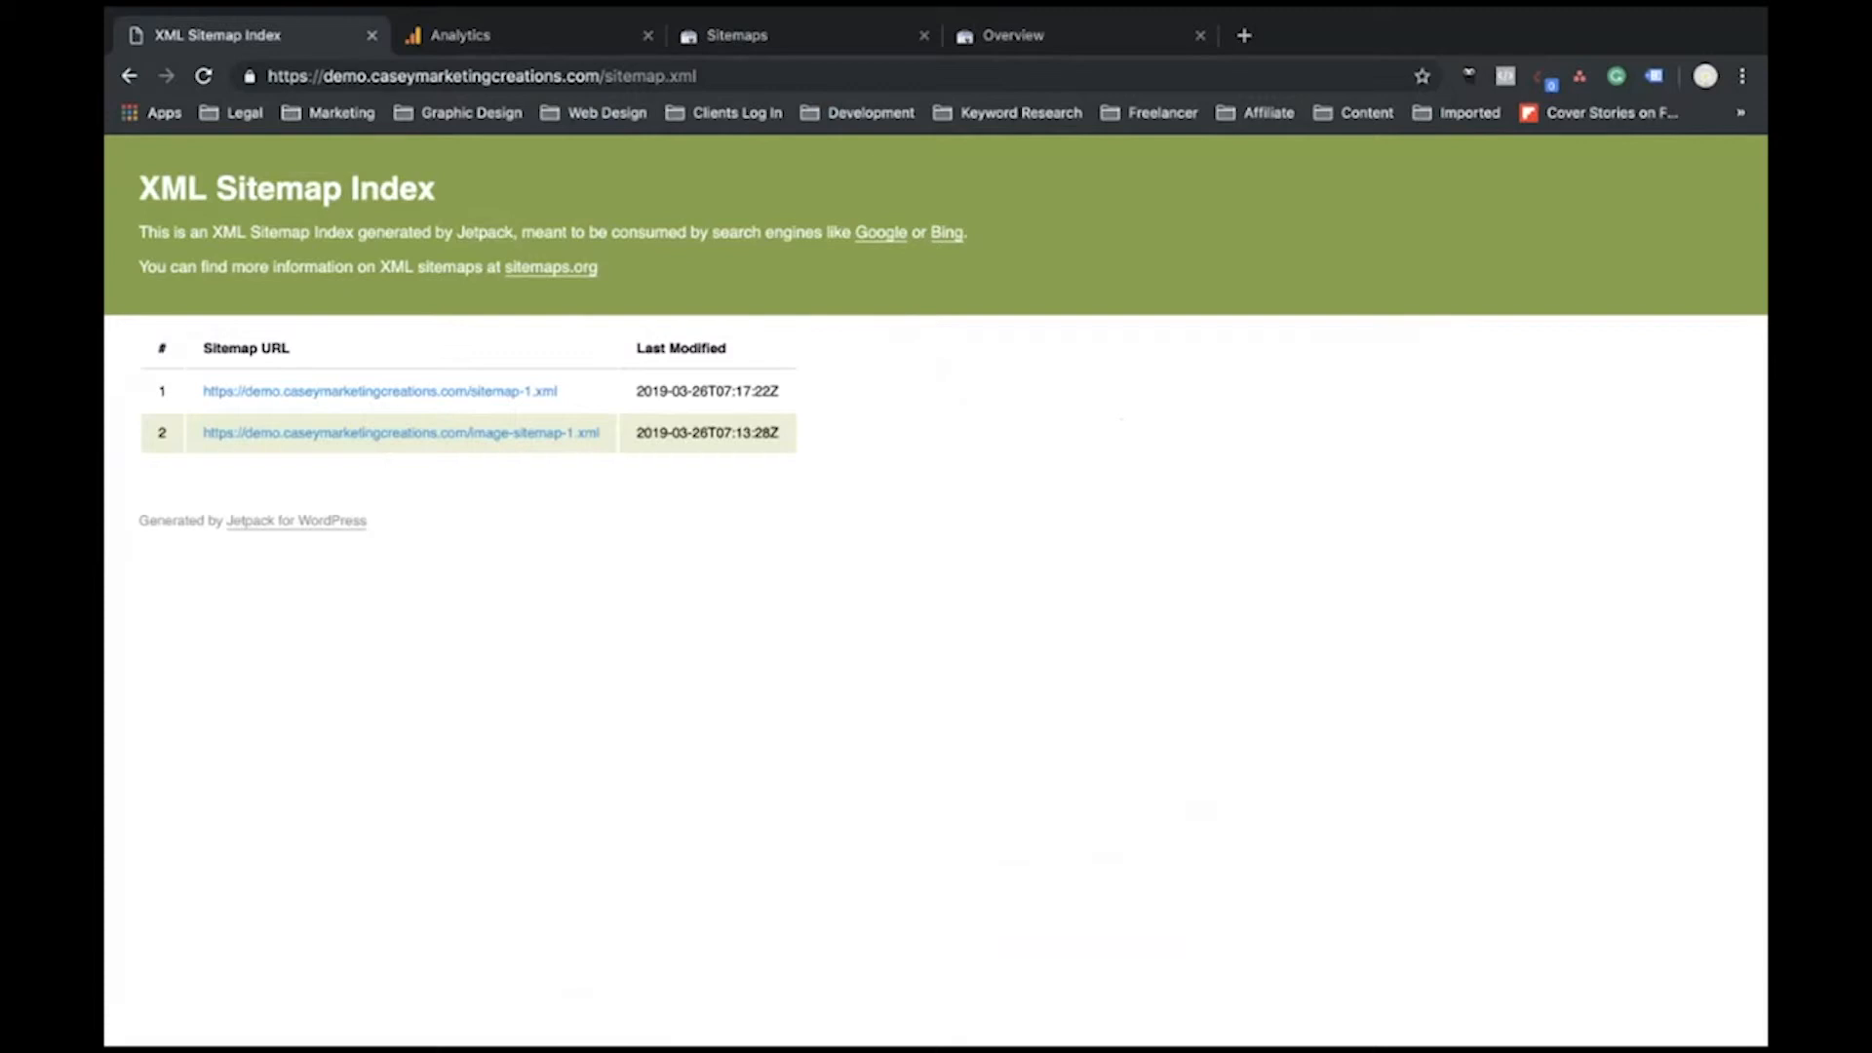
# Step: Open the Jetpack website from the sitemap index in a separate tab, look at it, and return to the sitemap
pyautogui.keyDown('super'); pyautogui.click(485, 233); pyautogui.keyUp('super')
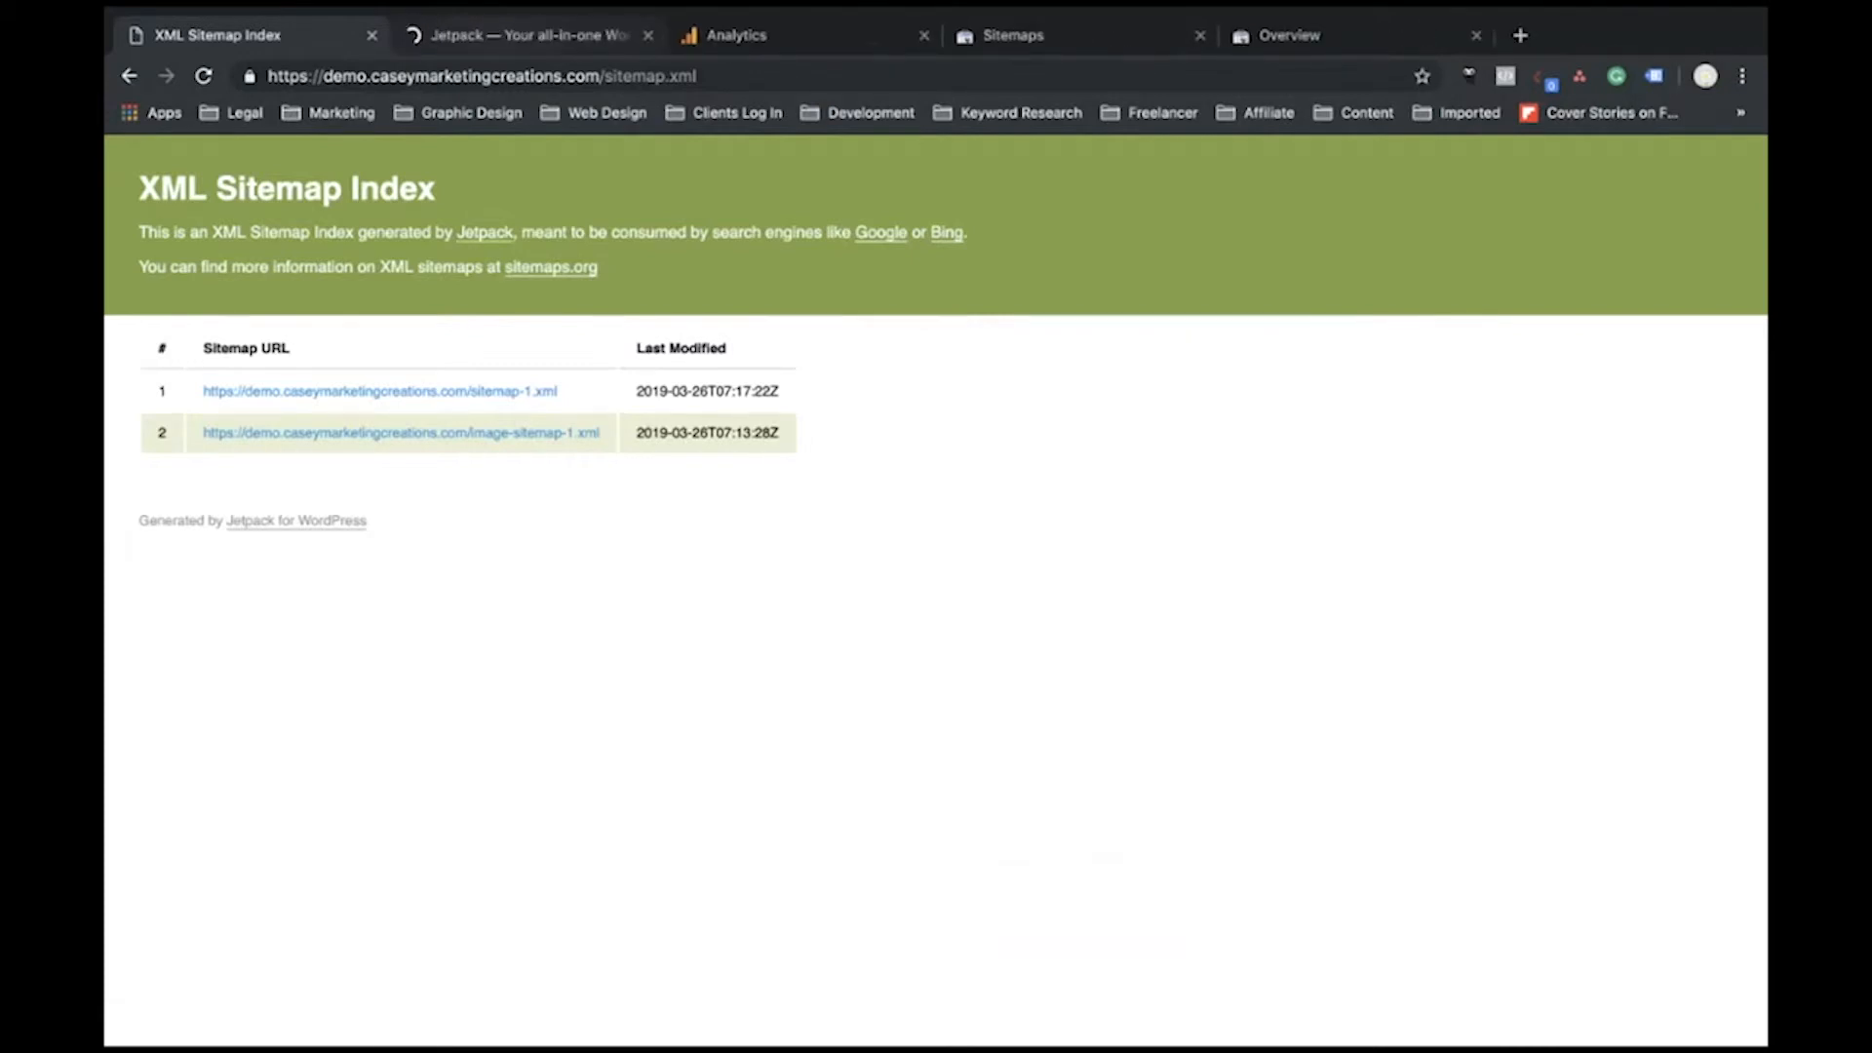
pyautogui.click(527, 36)
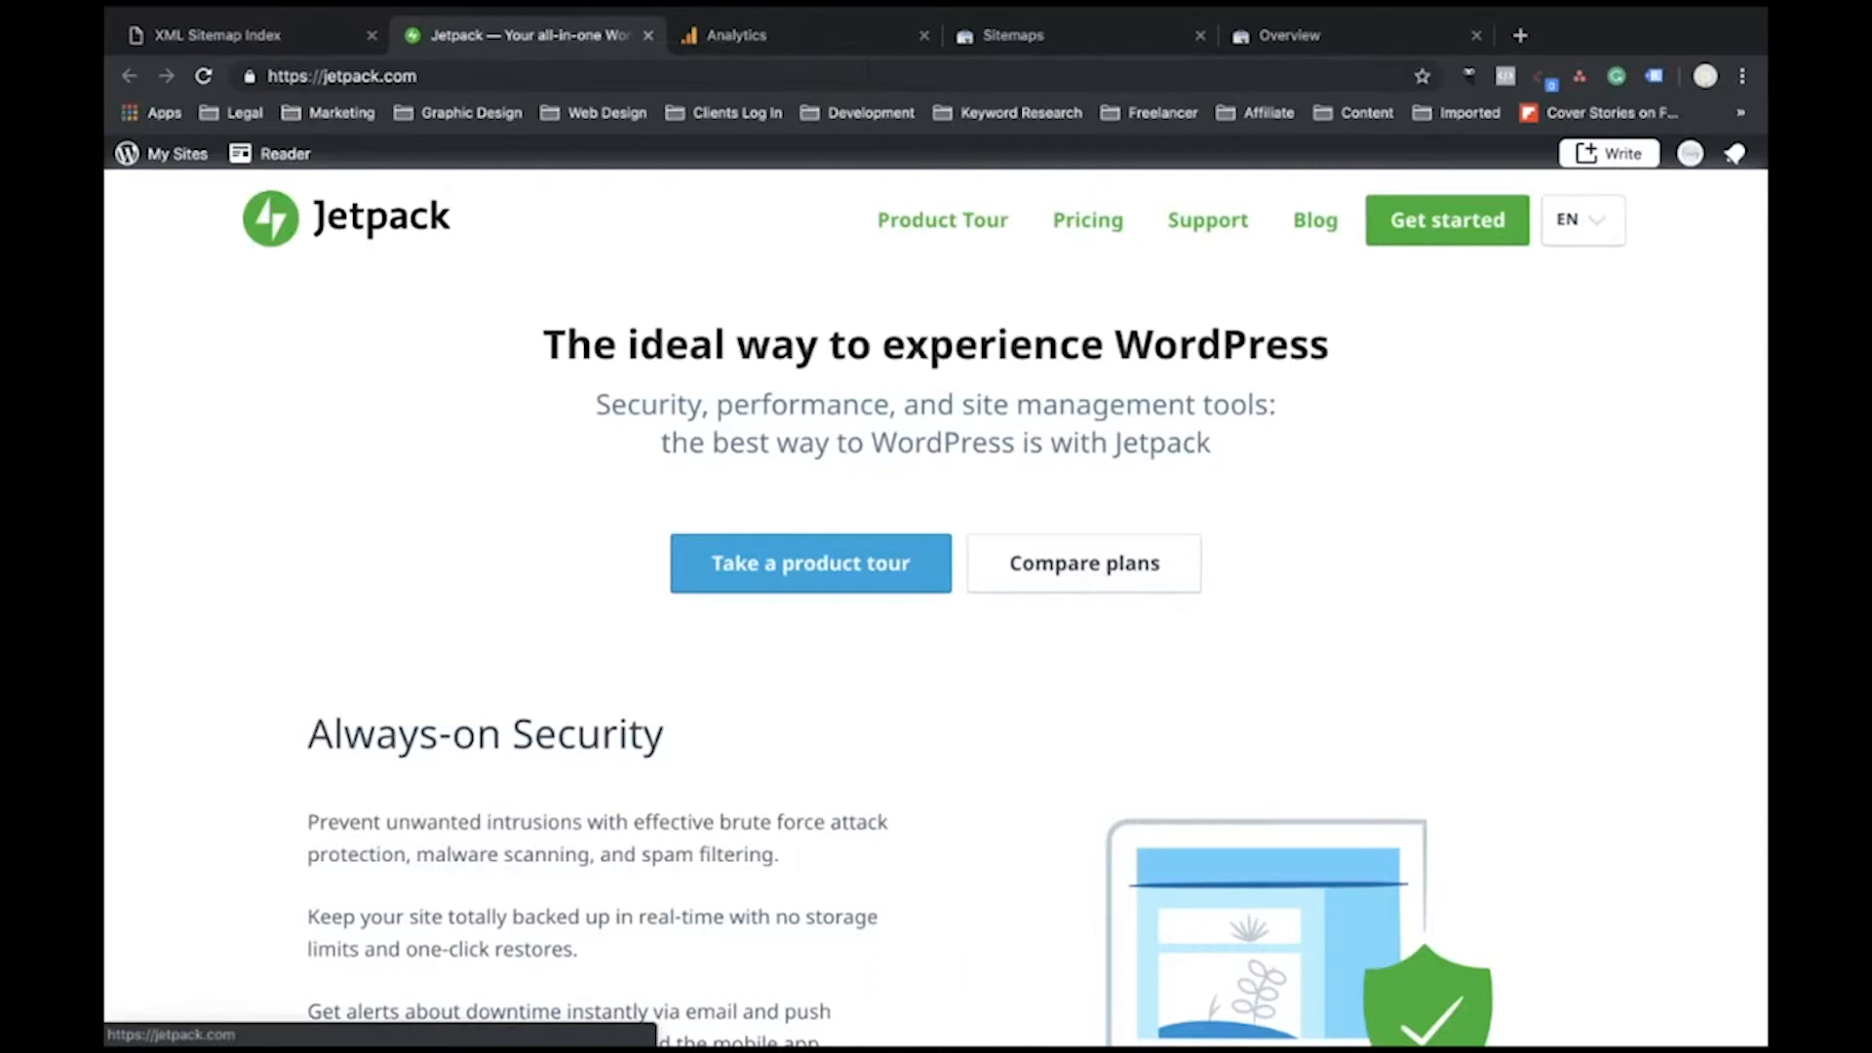
pyautogui.moveTo(936, 8)
pyautogui.hotkey('ctrl', 'shift', 'Tab')
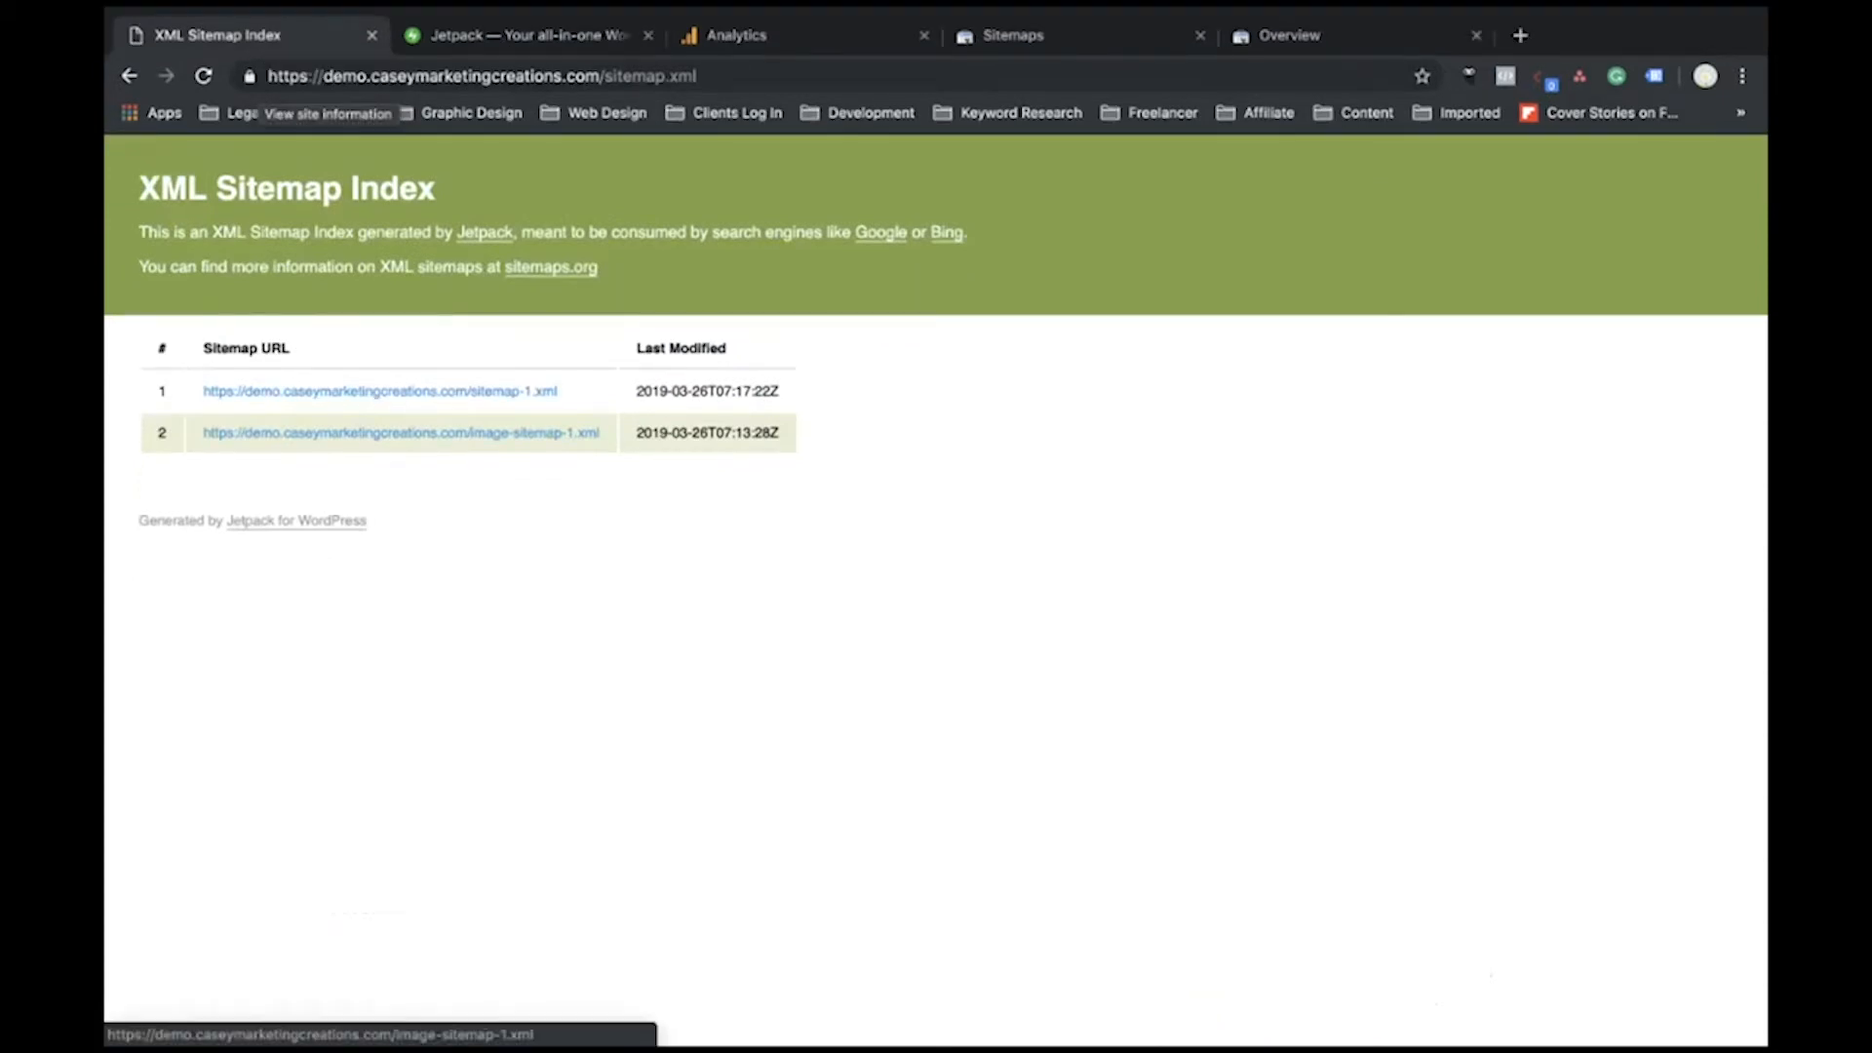
# Step: Open sitemap-1.xml and image-sitemap-1.xml from the sitemap index in separate tabs and examine the page and image URLs they list
pyautogui.keyDown('super'); pyautogui.click(359, 391); pyautogui.keyUp('super')
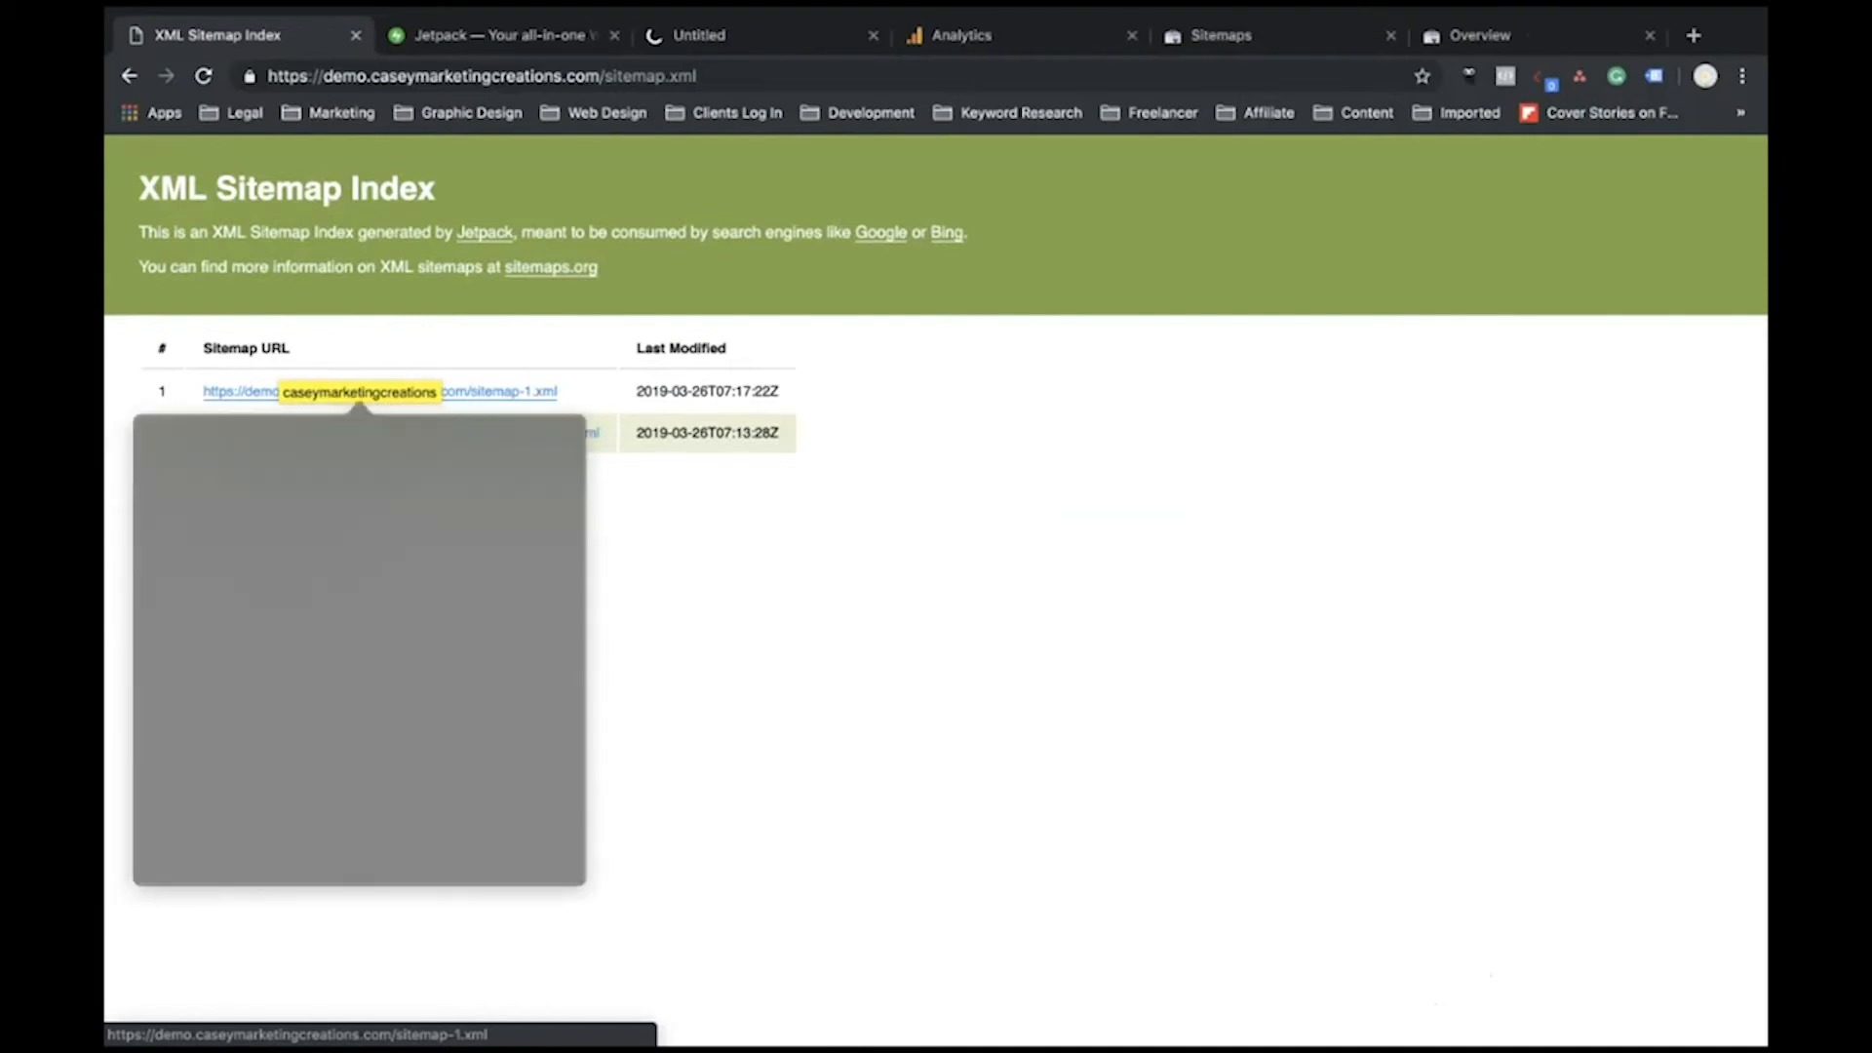
pyautogui.keyDown('super'); pyautogui.click(401, 433); pyautogui.keyUp('super')
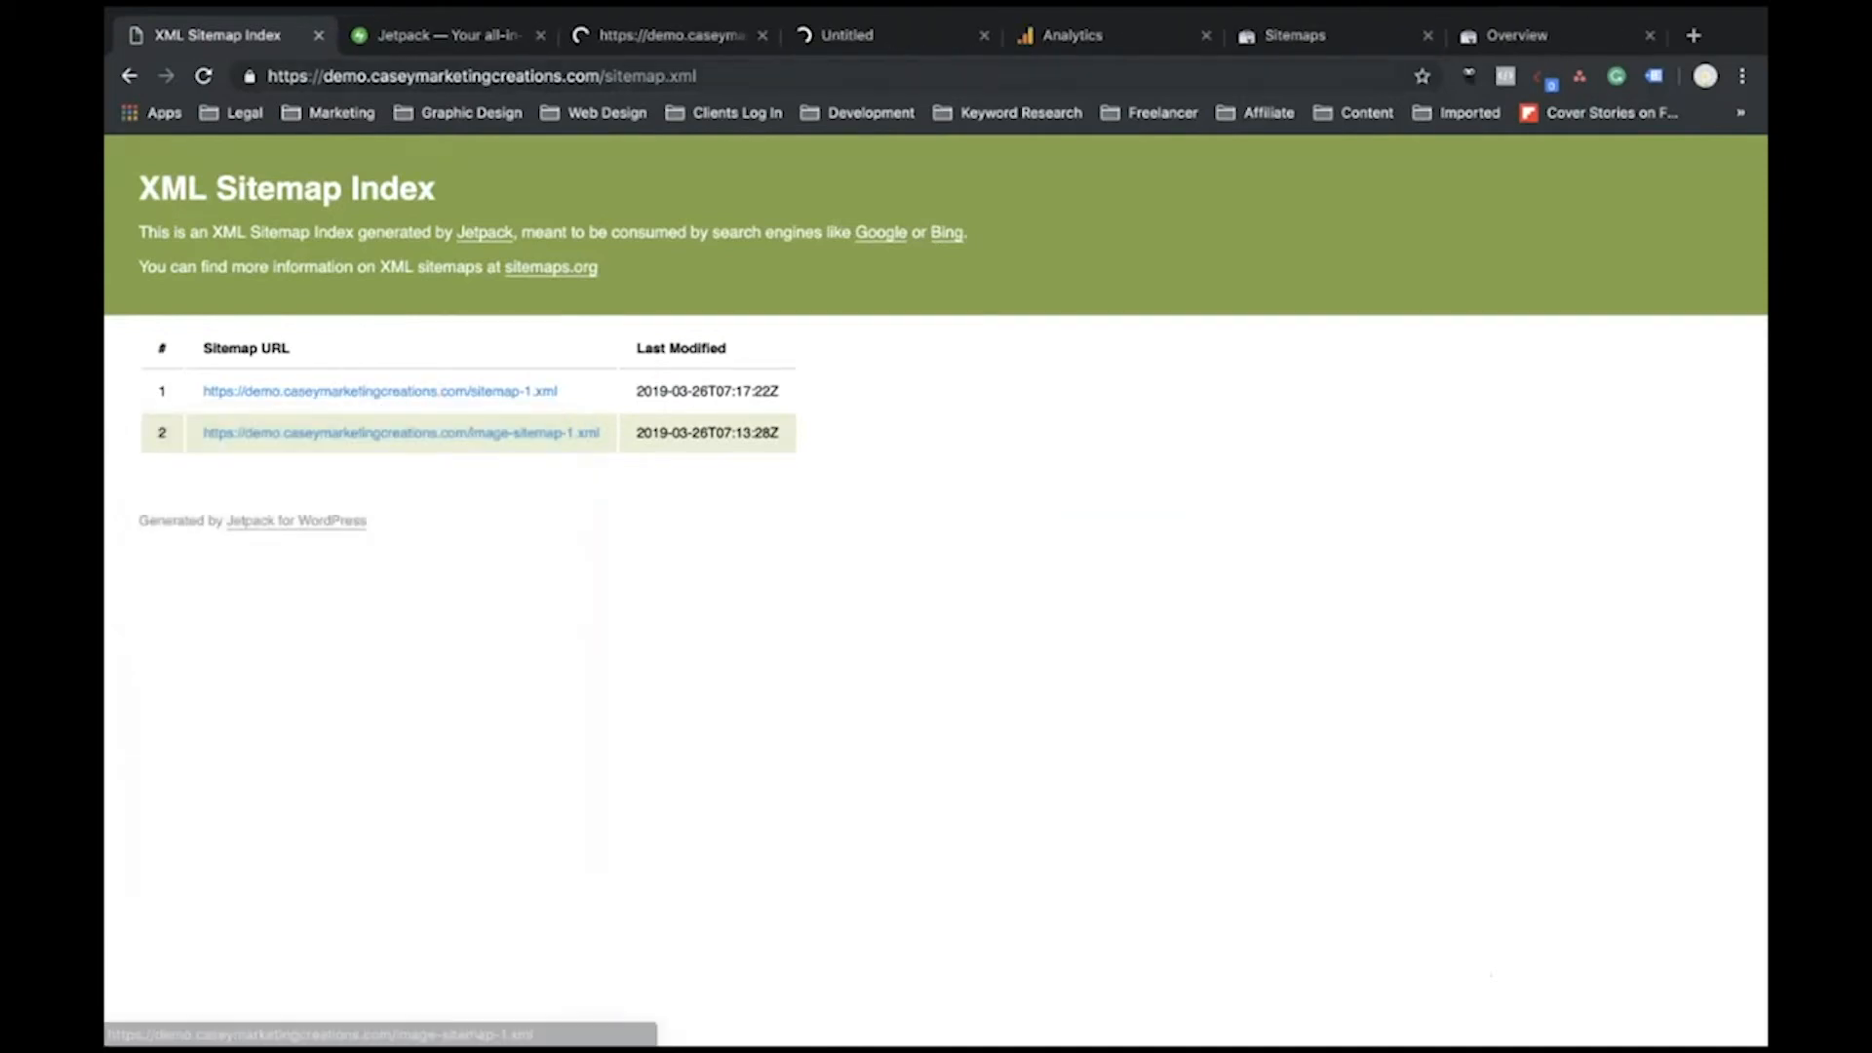
pyautogui.press('super+3')
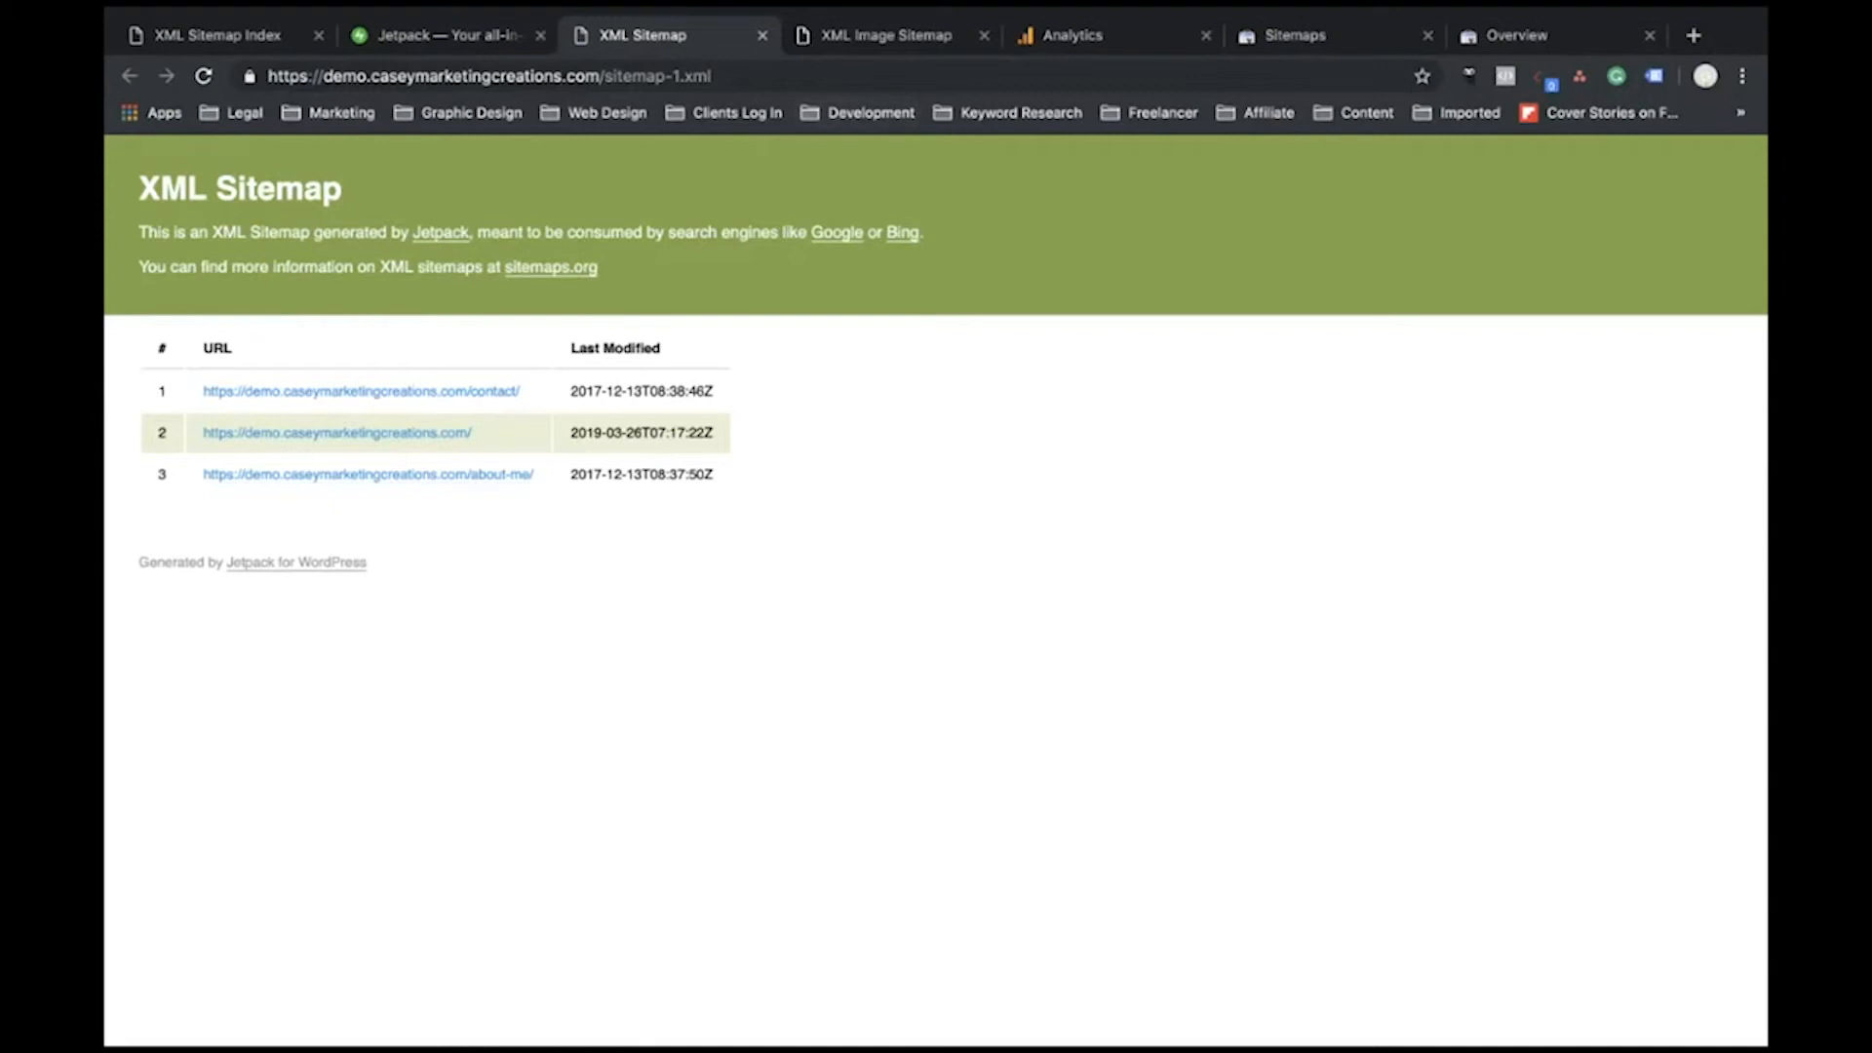
pyautogui.hotkey('ctrl', 'Tab')
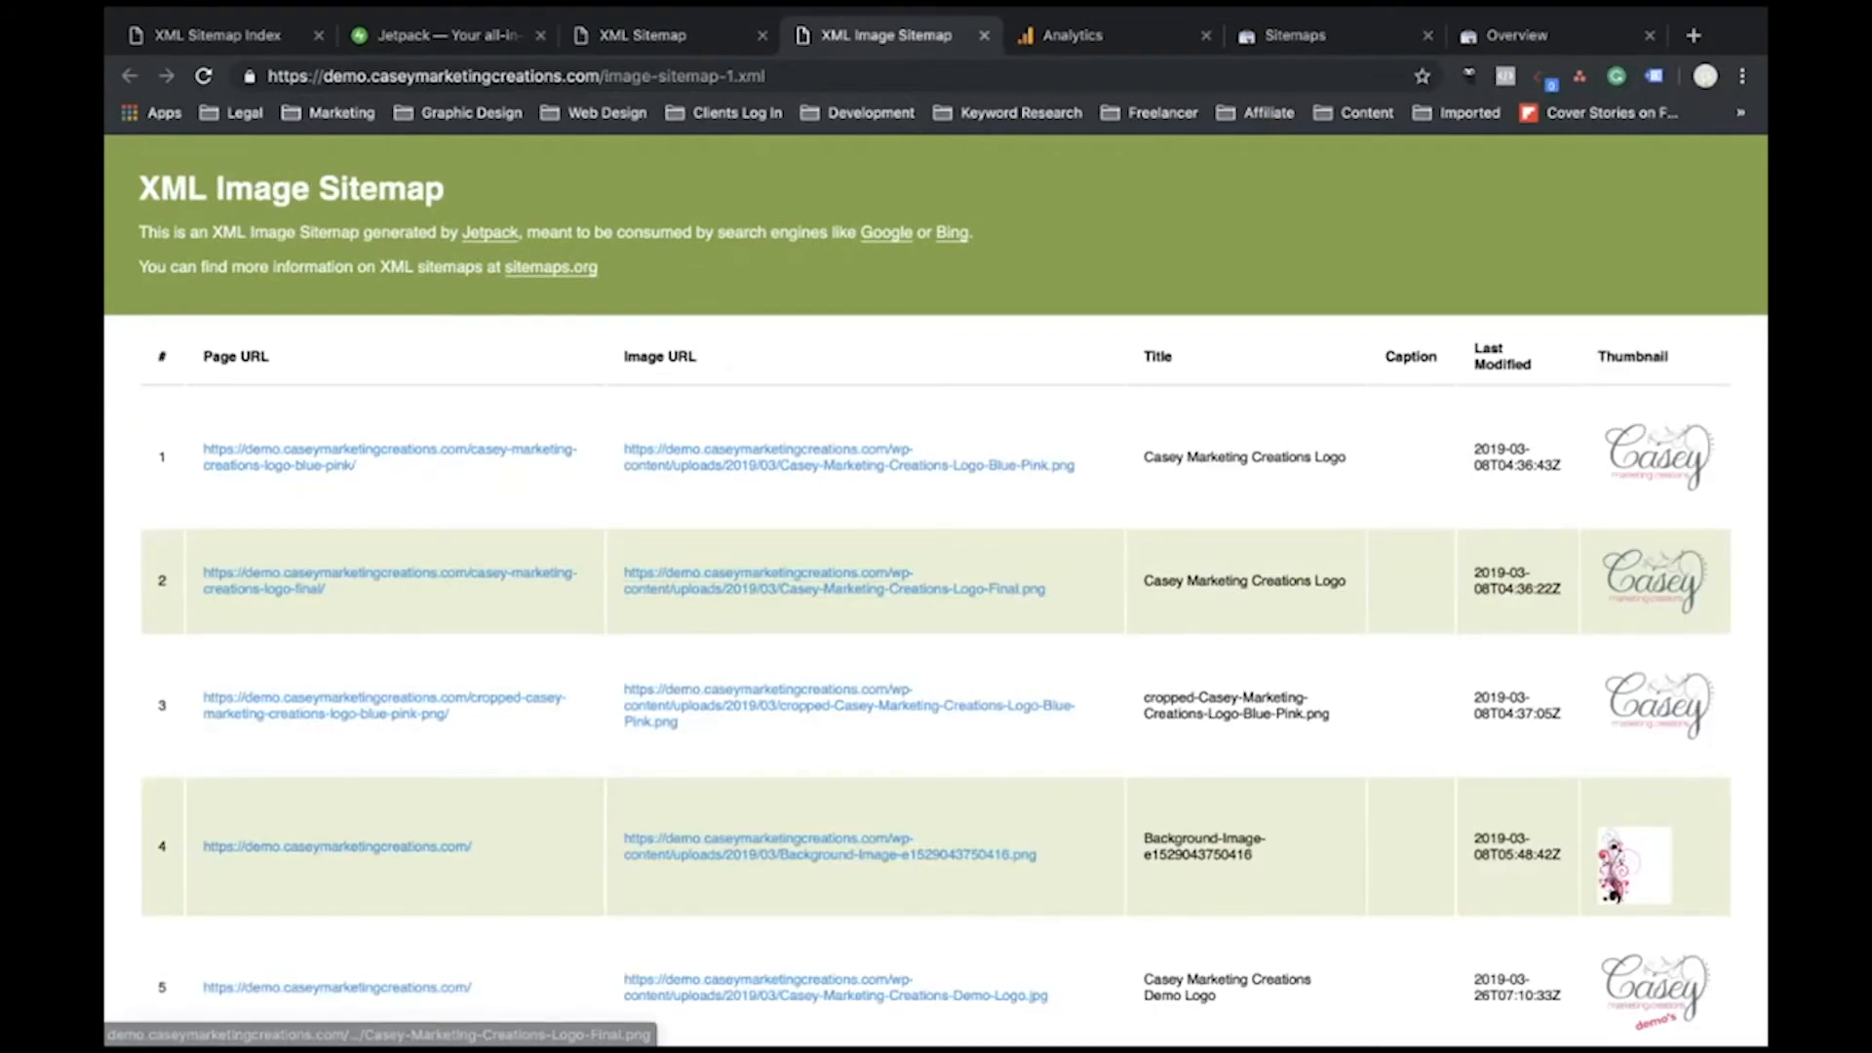
pyautogui.scroll(-3, 839, 594)
pyautogui.scroll(2, 828, 702)
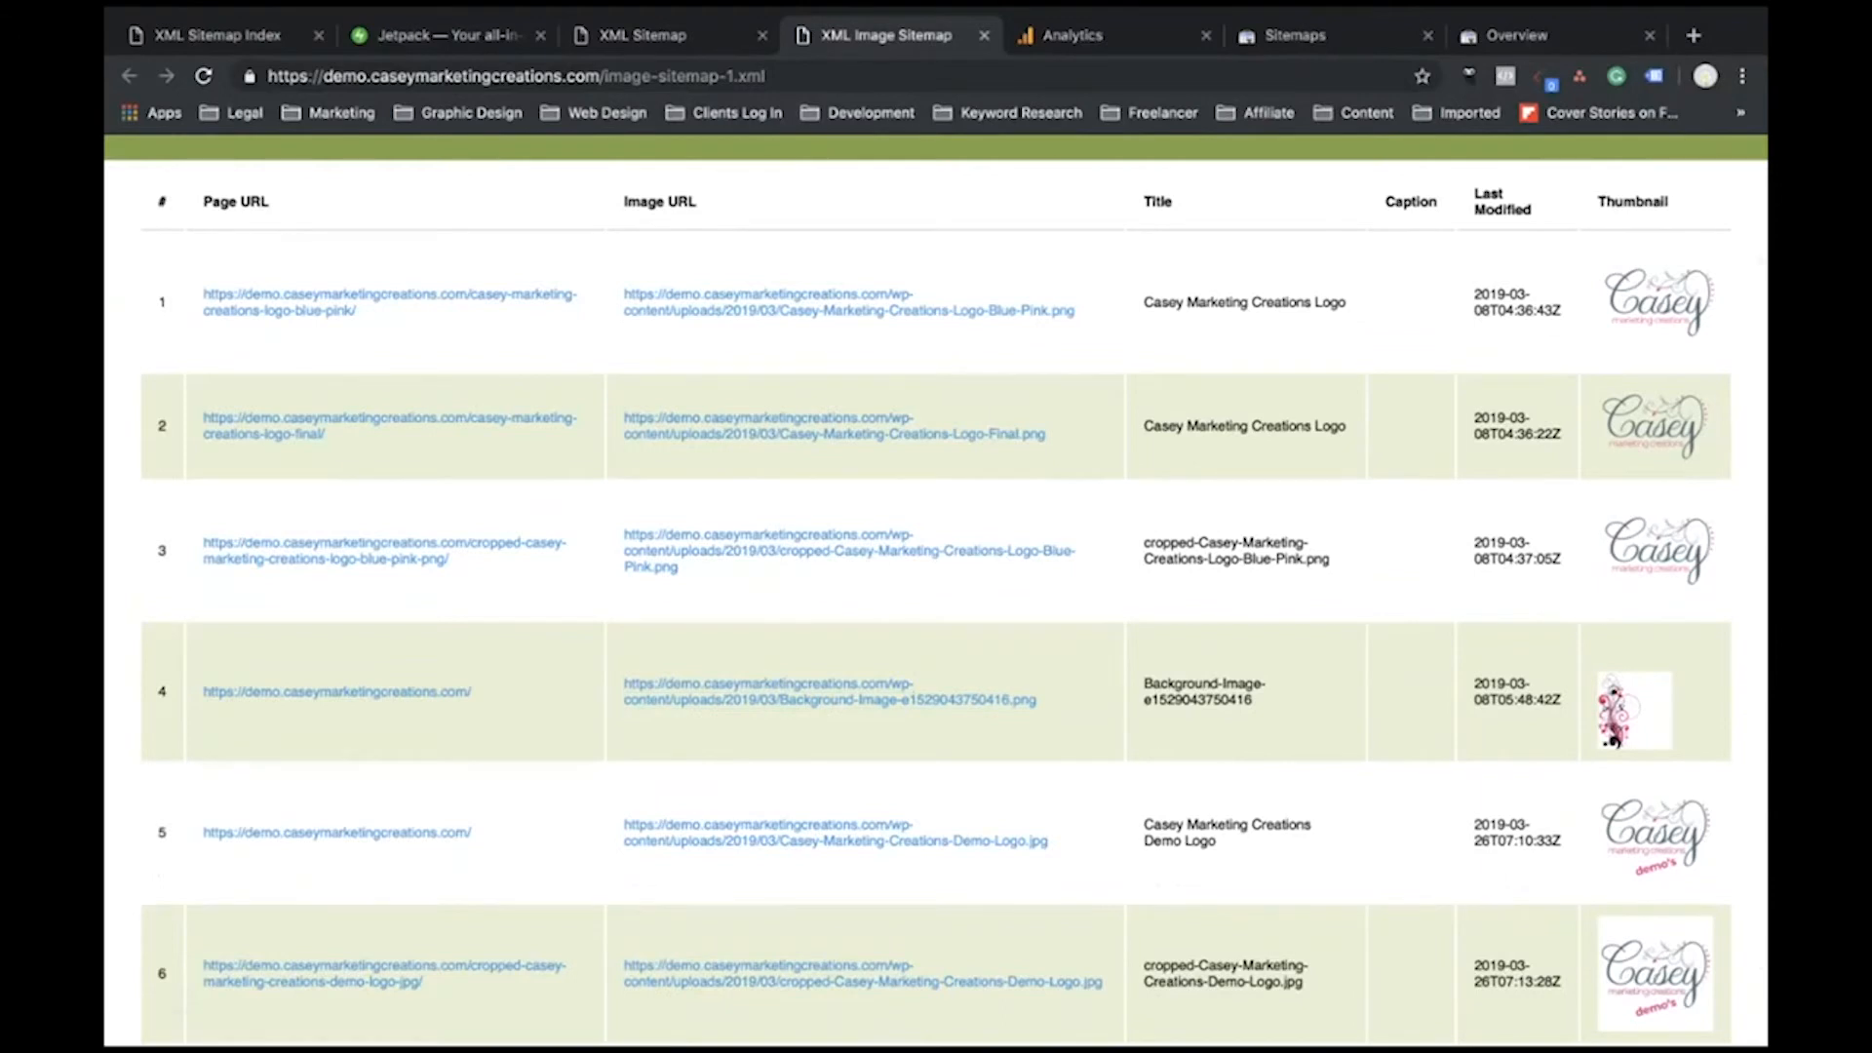
# Step: Return to Search Console, open the Links report, and examine its external links, internal links, top linking sites and top linking text sections
pyautogui.click(1294, 35)
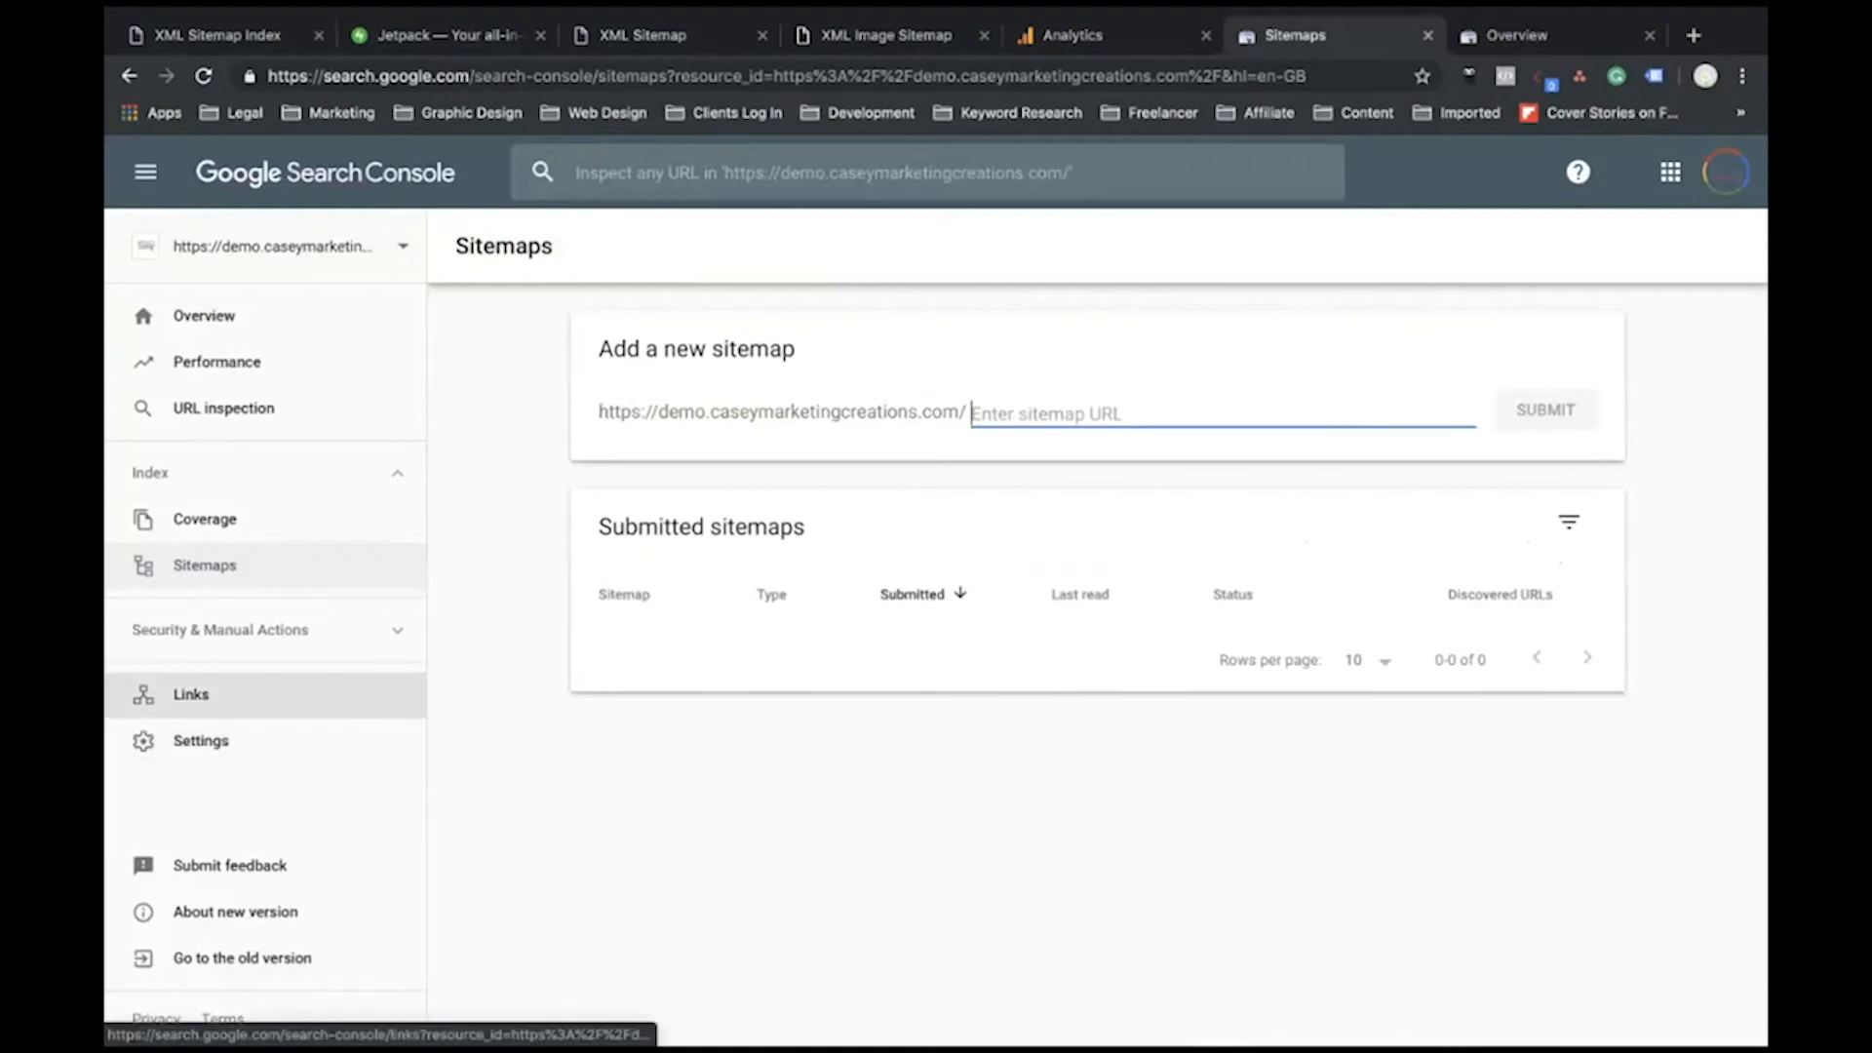
pyautogui.click(190, 694)
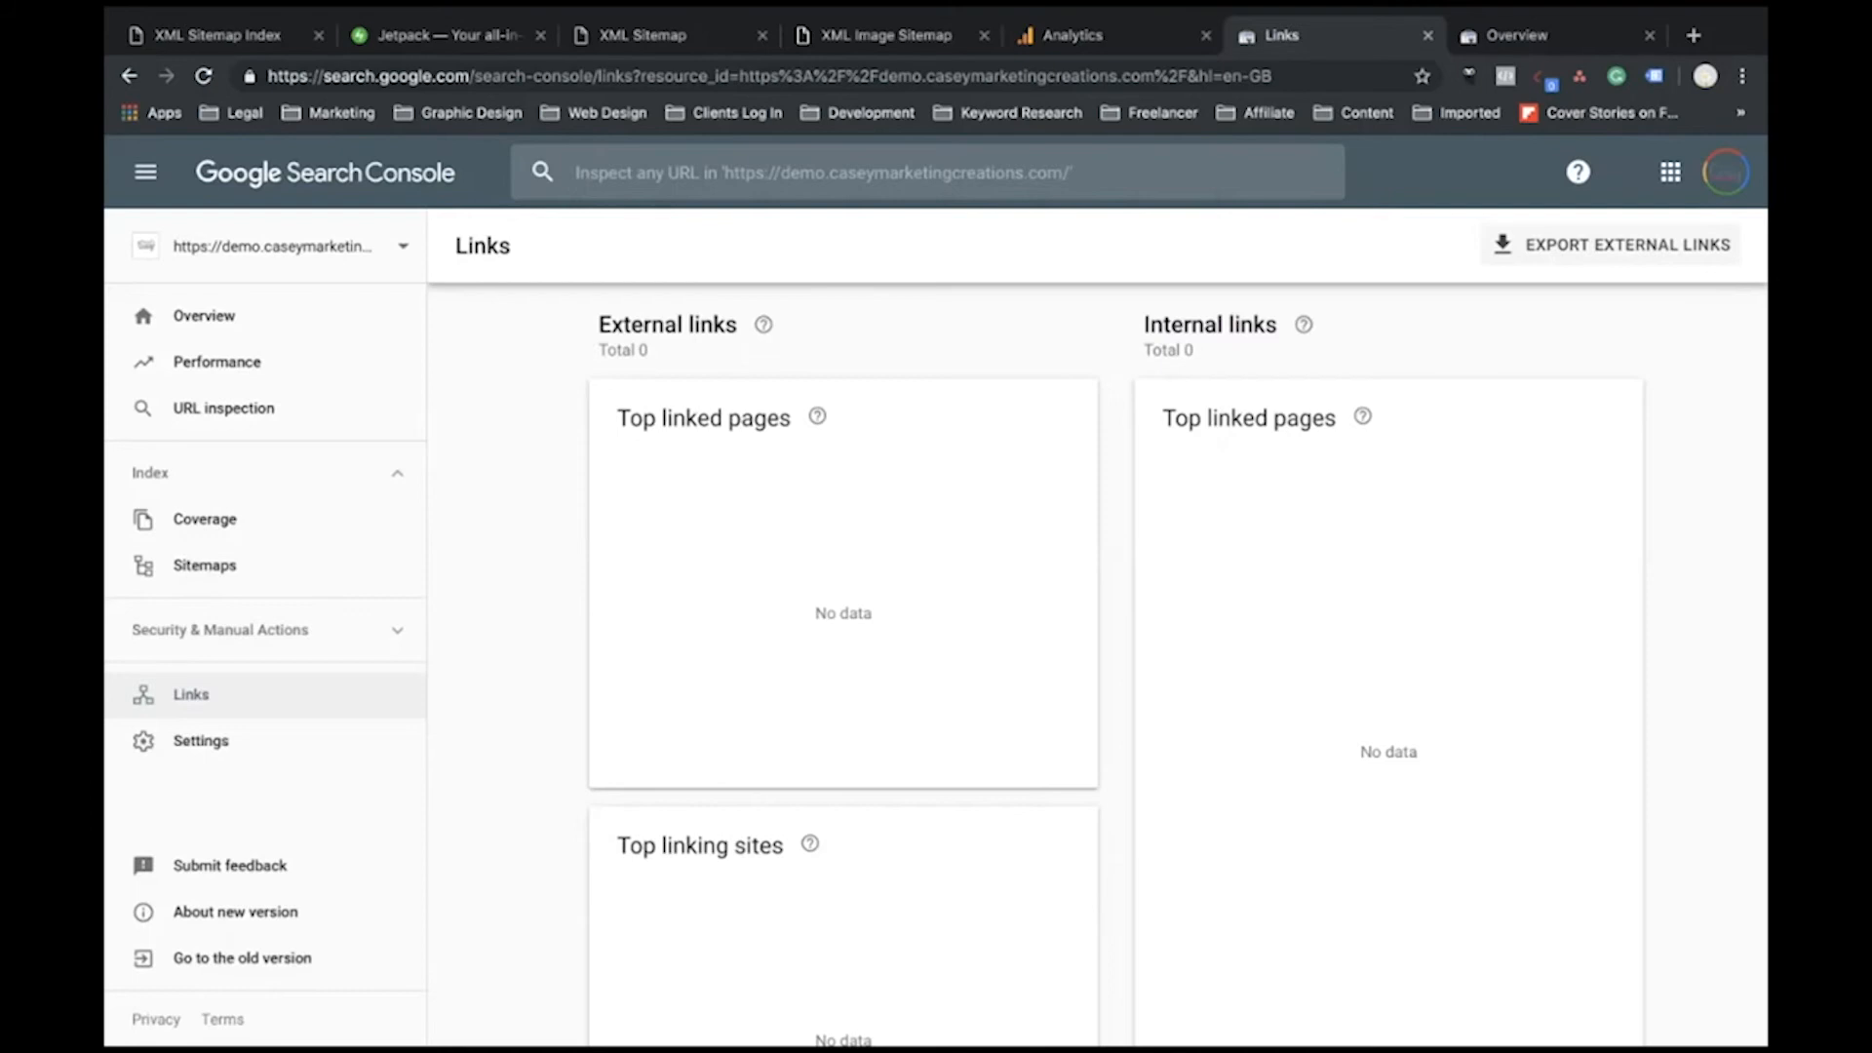
pyautogui.scroll(-4, 1116, 663)
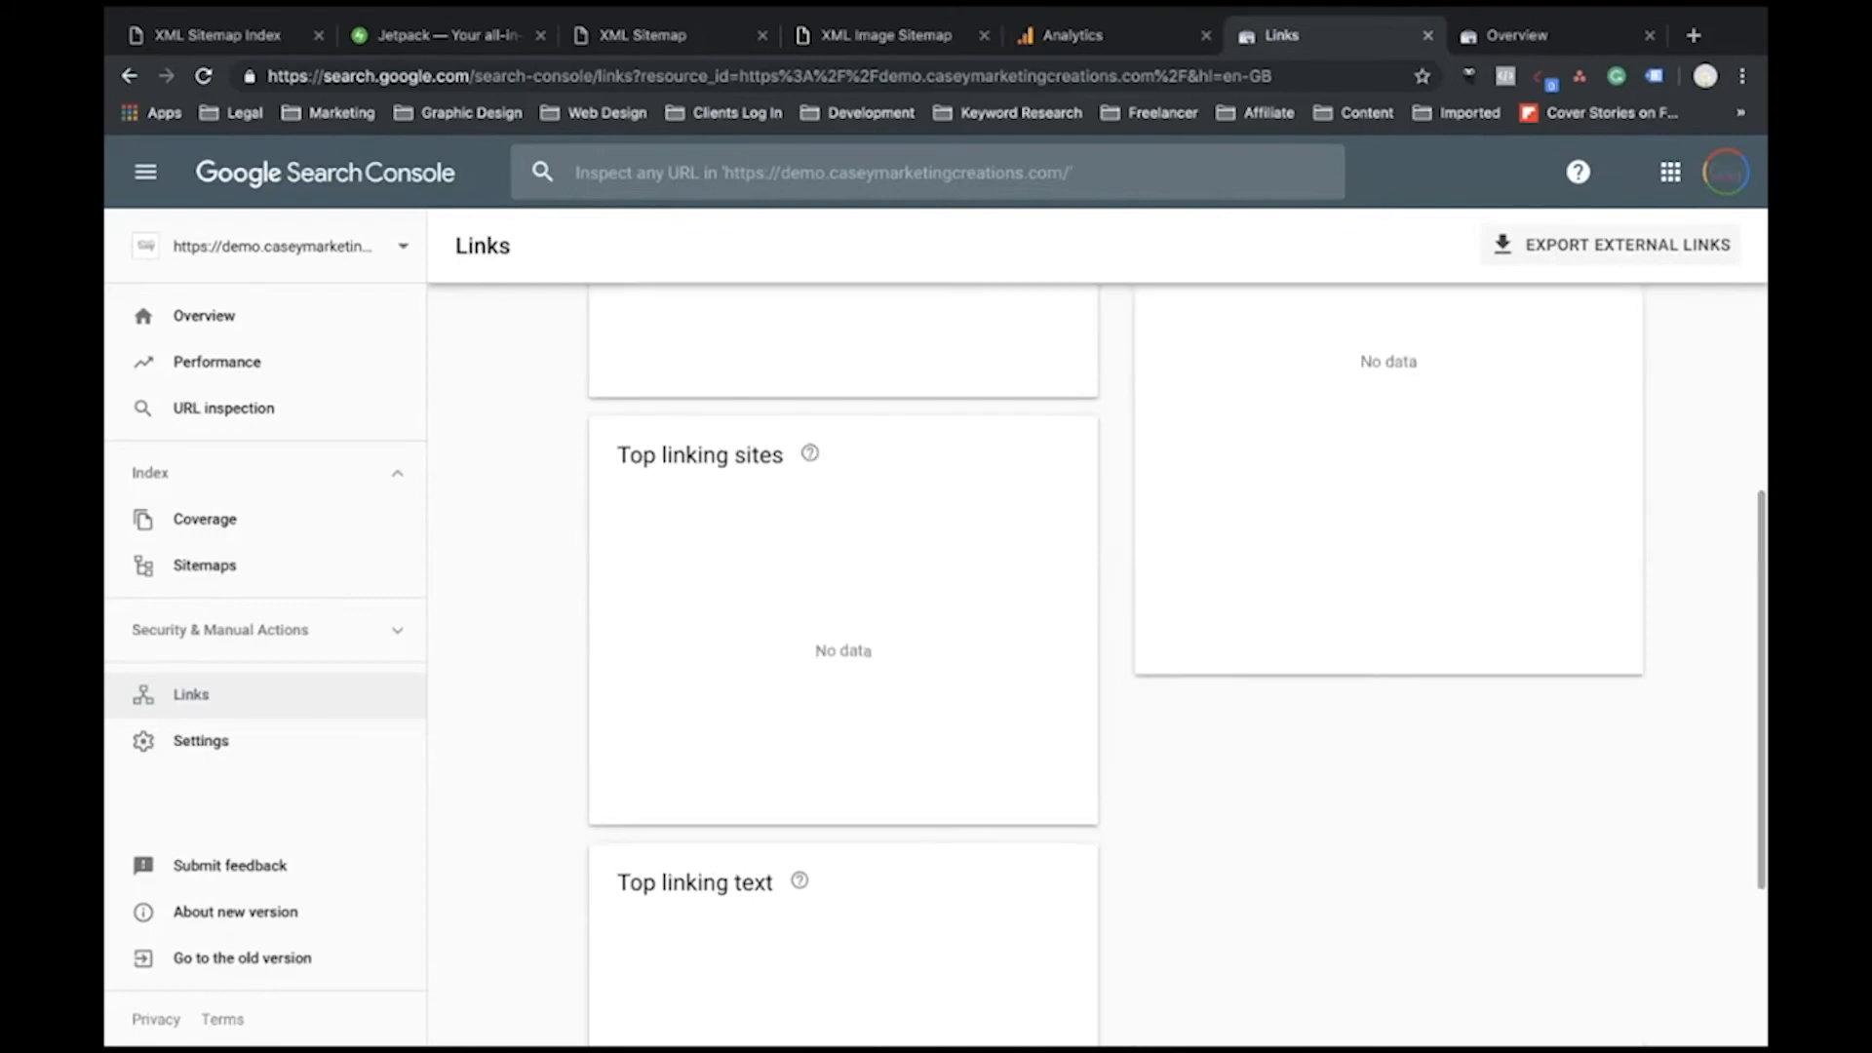
pyautogui.scroll(4, 1116, 663)
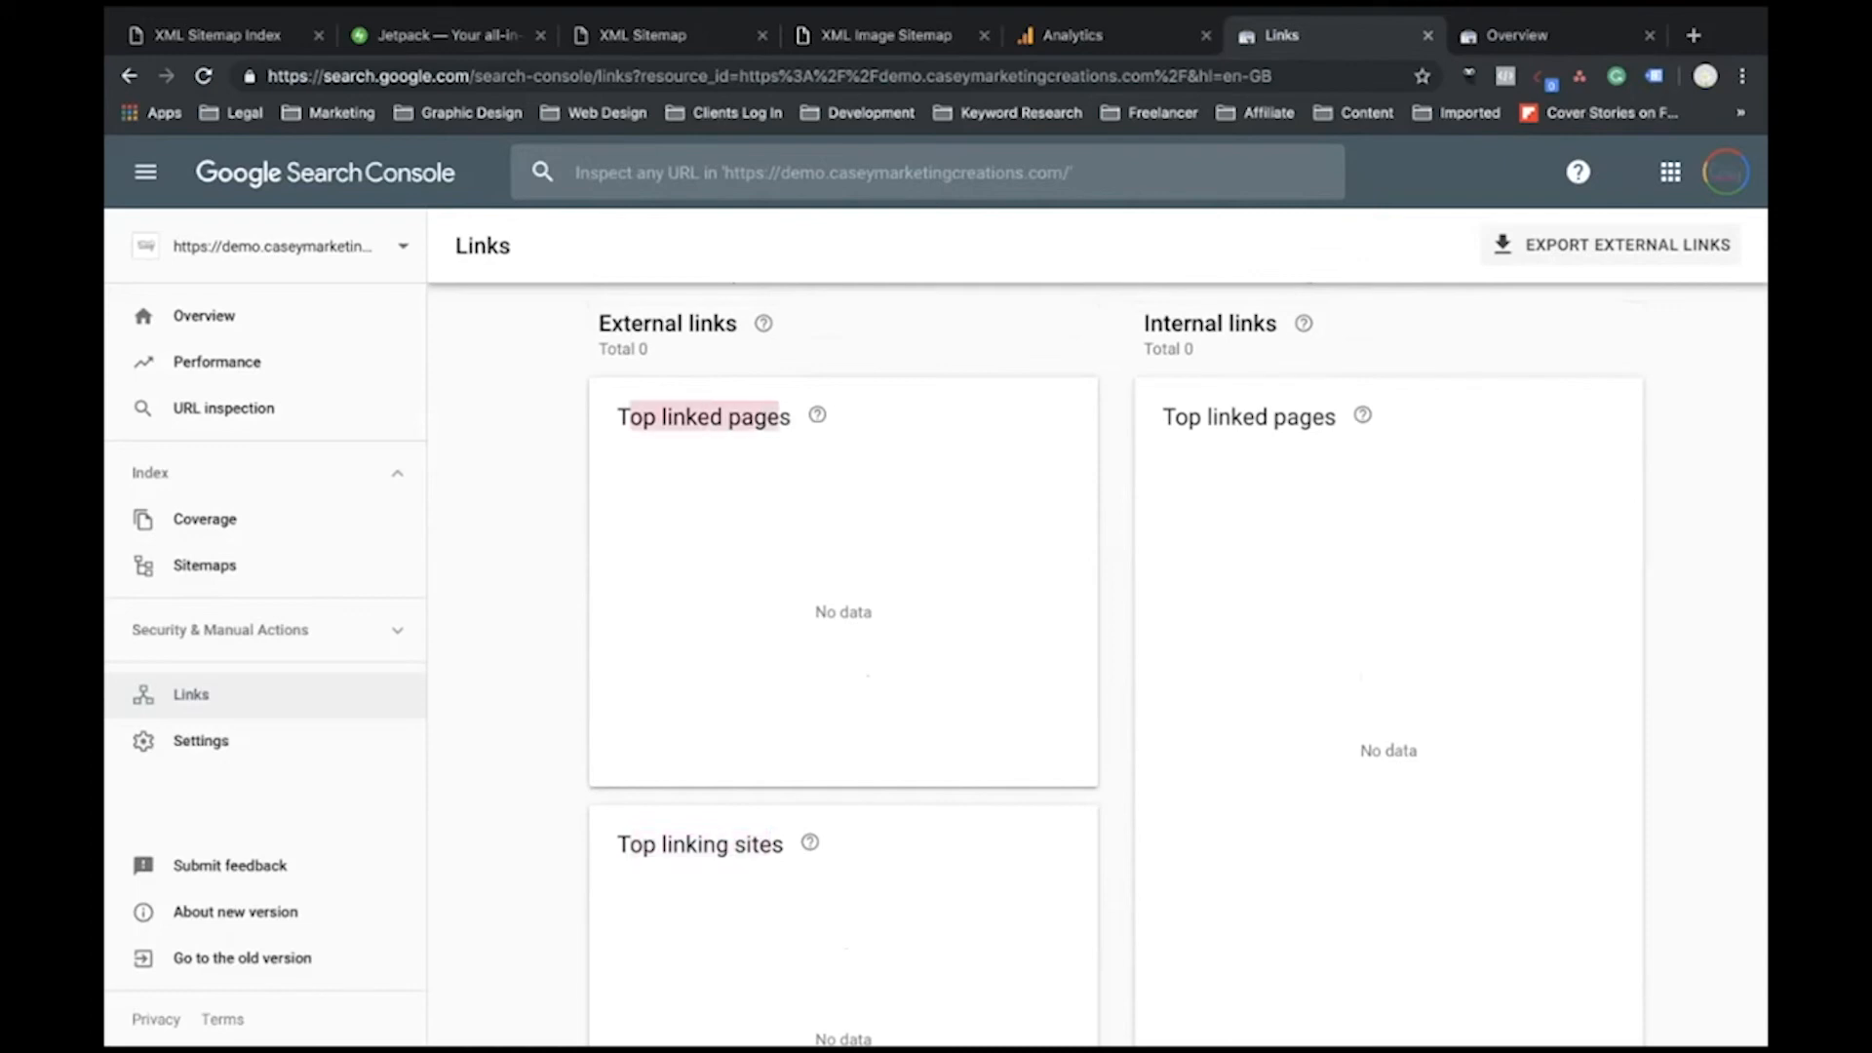
pyautogui.scroll(-7, 1170, 663)
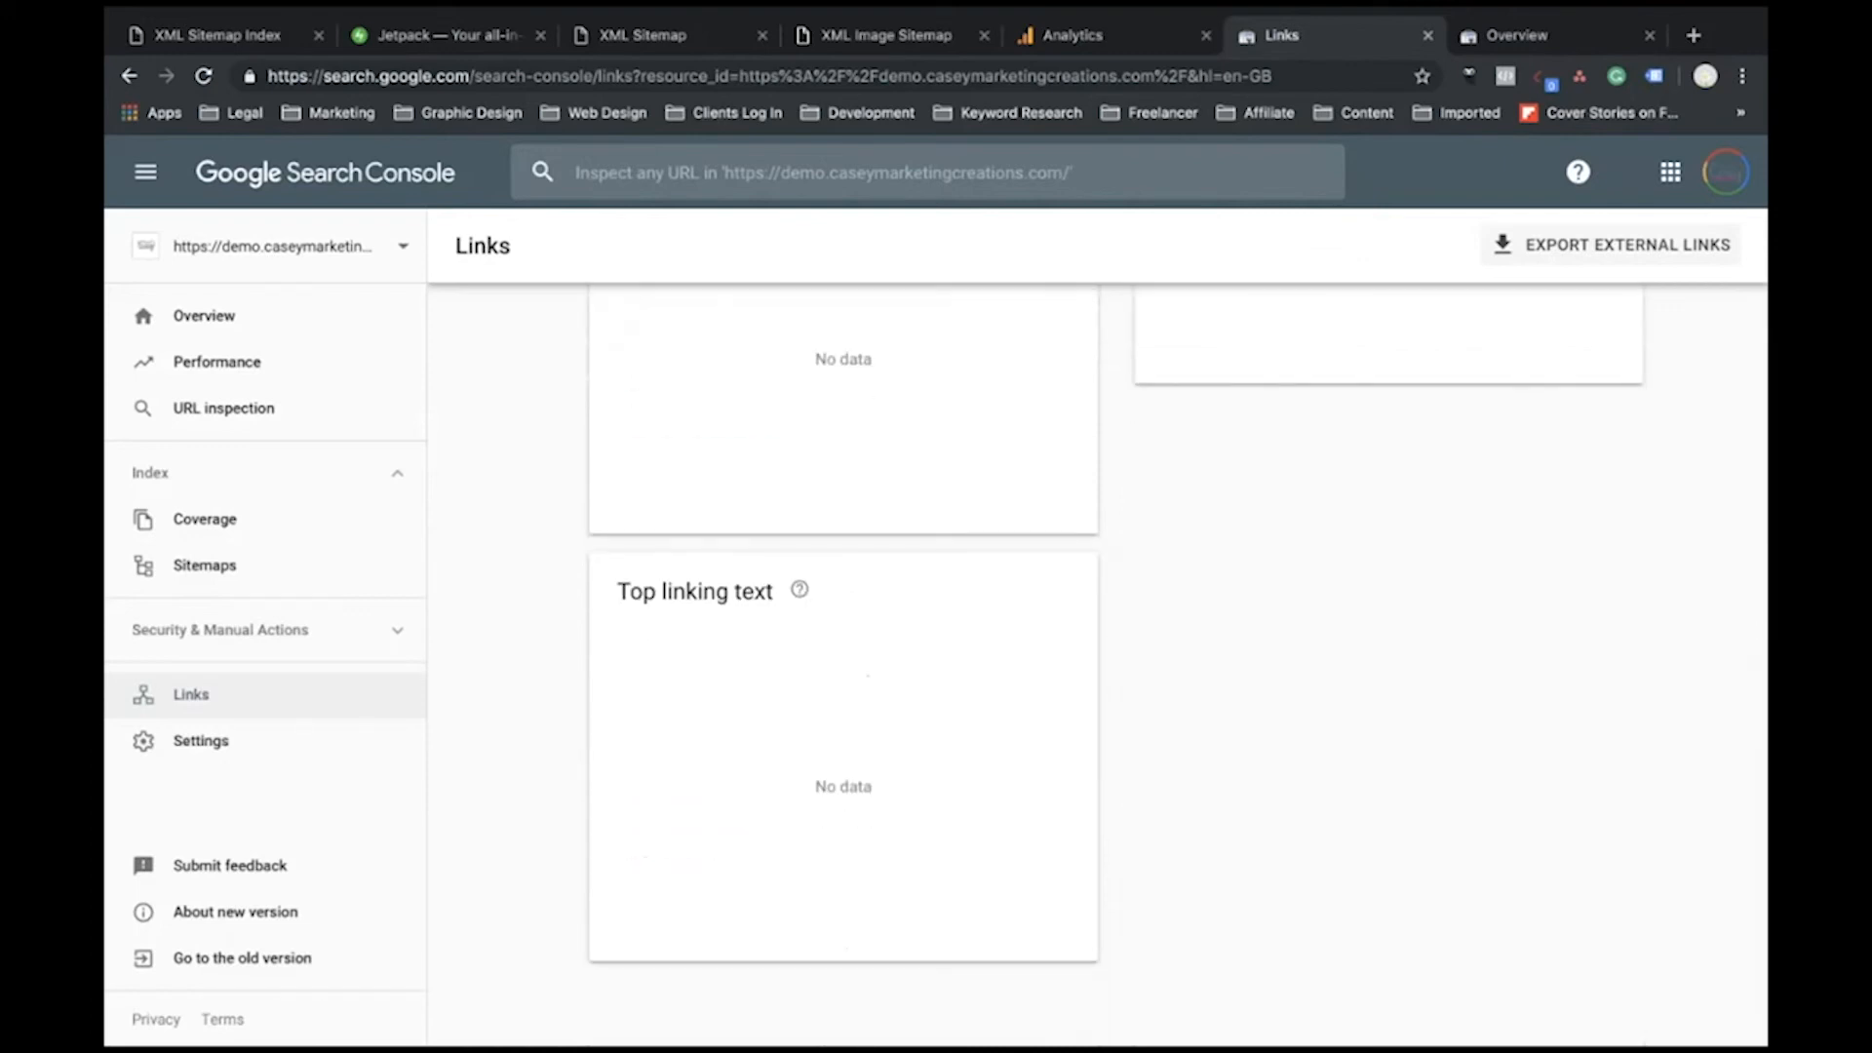